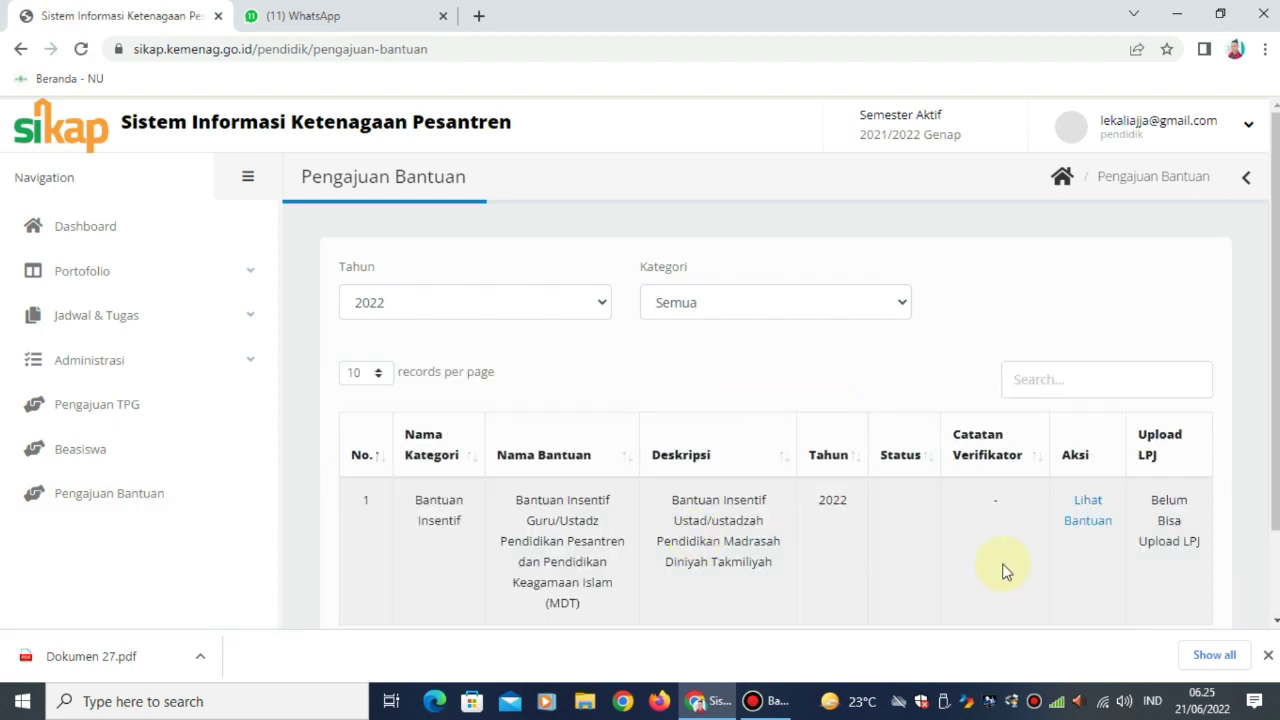
Step: Check the unmet requirement in the MDT incentive aid application and open the Pendidikan page of the portfolio
click(1092, 508)
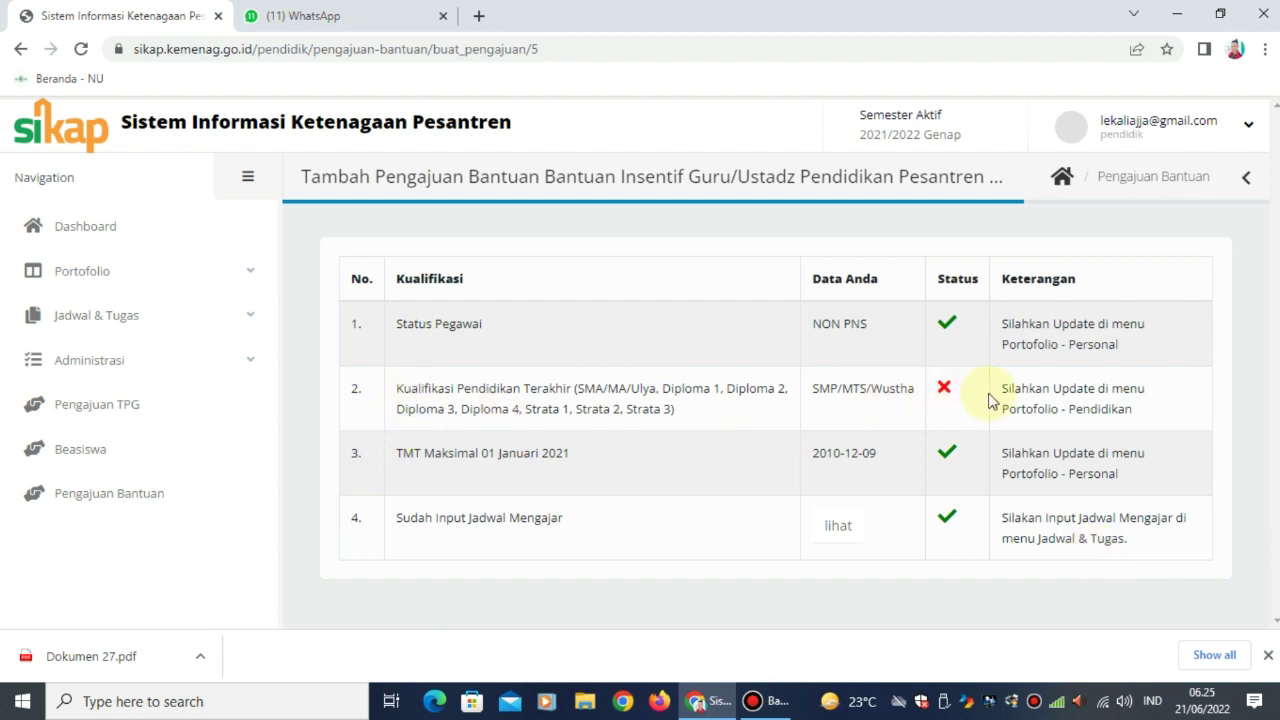
drag(994, 391, 1149, 419)
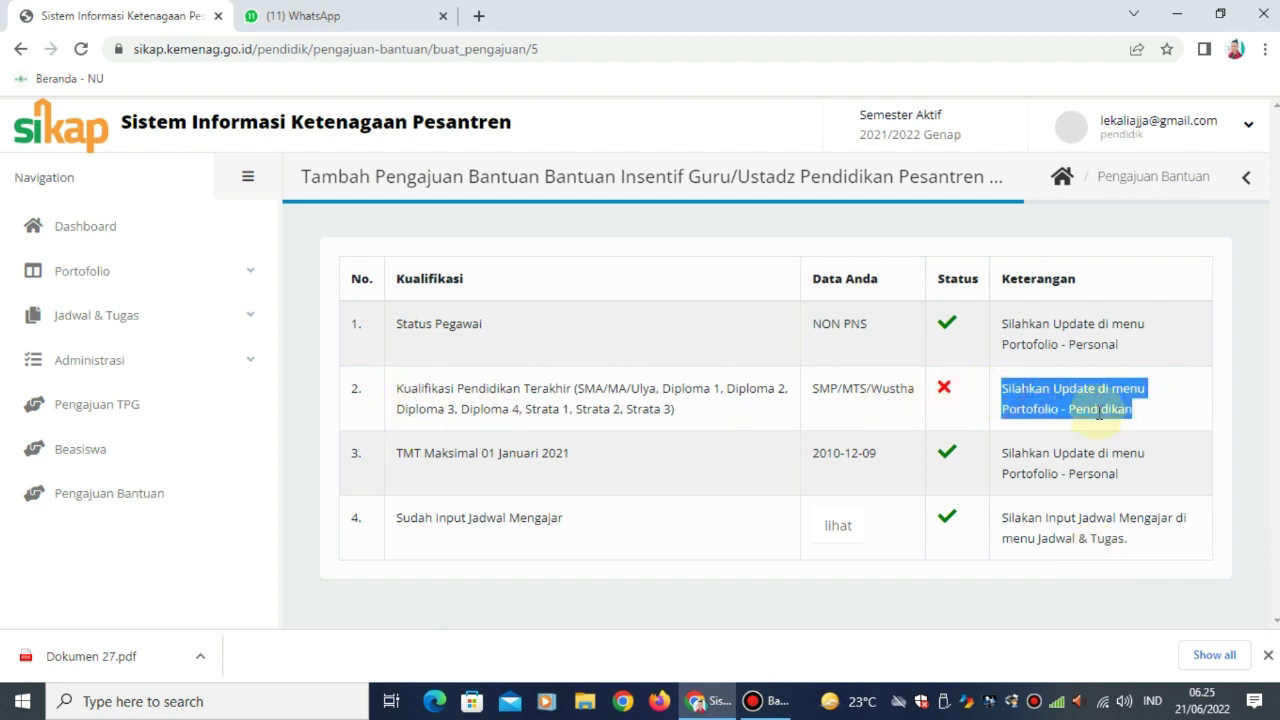
click(139, 287)
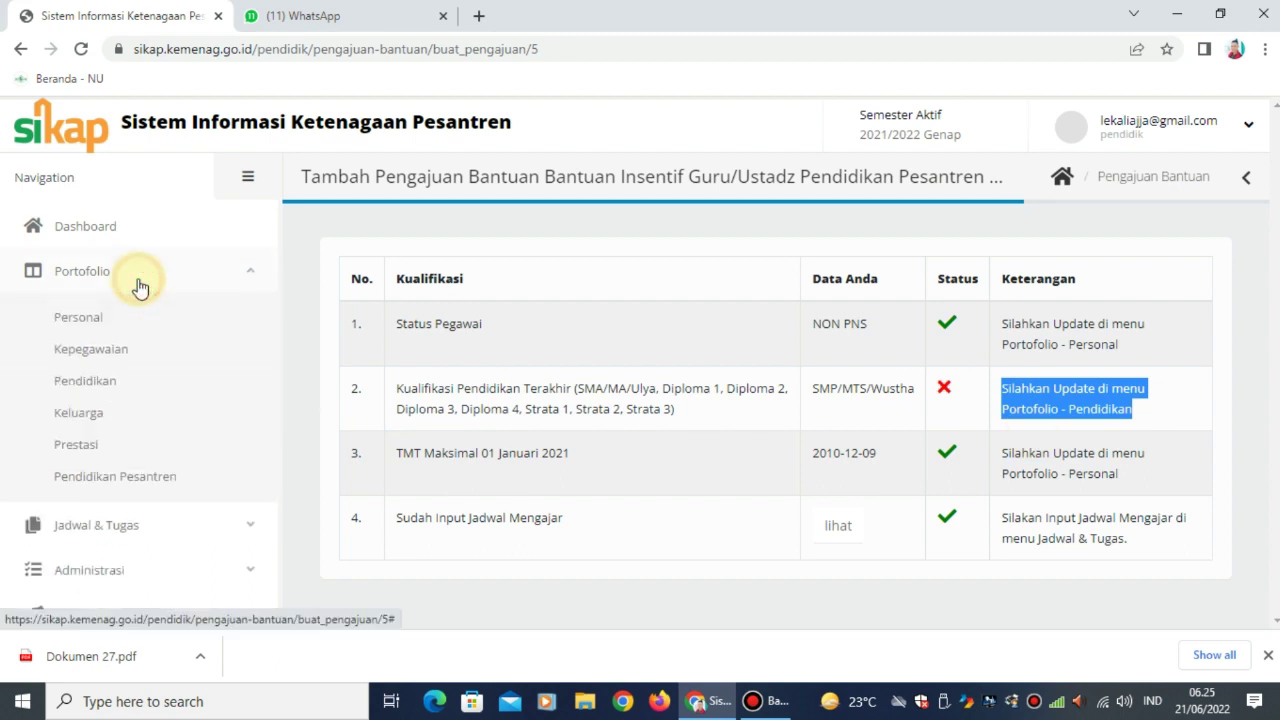
click(115, 393)
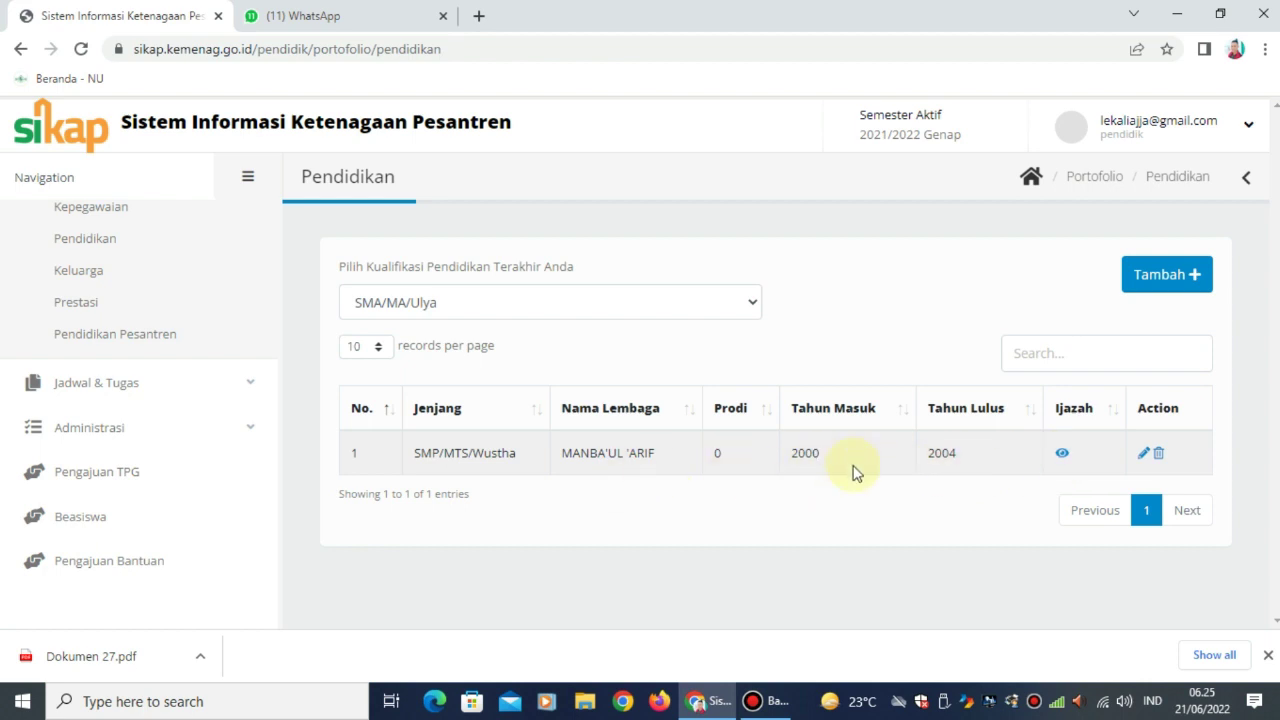
Step: Set the last education qualification to Pesantren
click(754, 301)
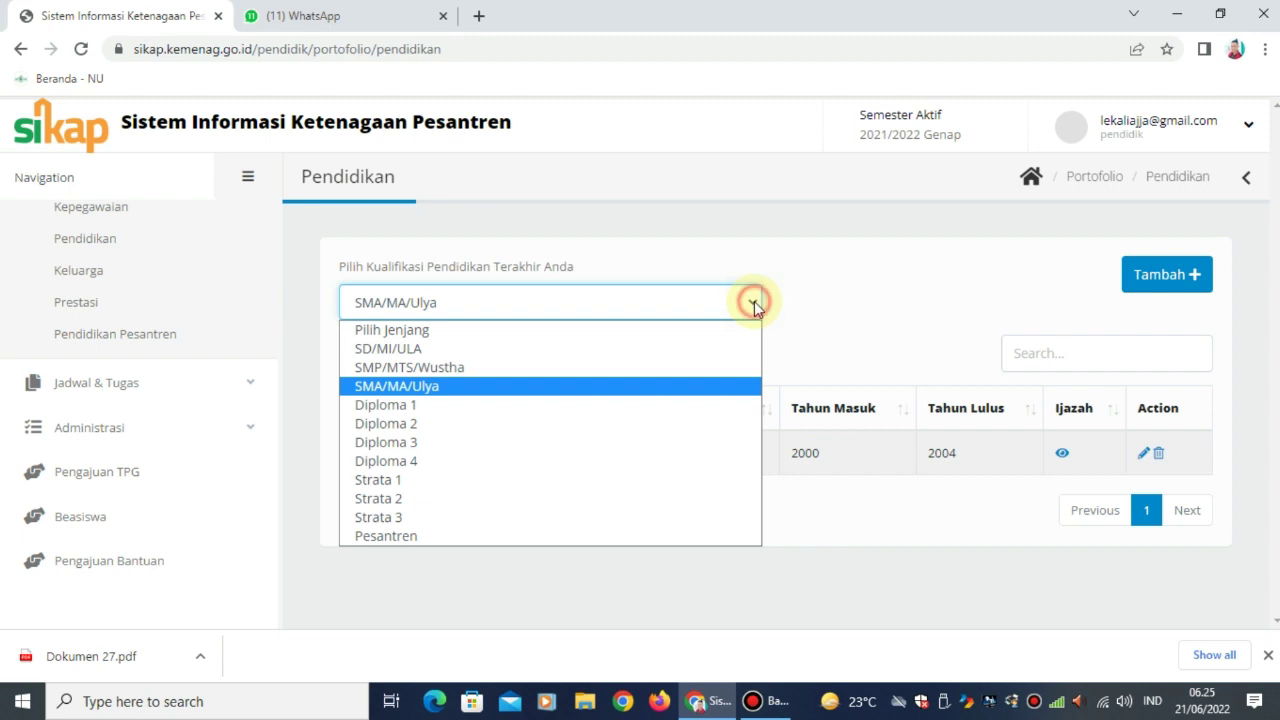
click(690, 534)
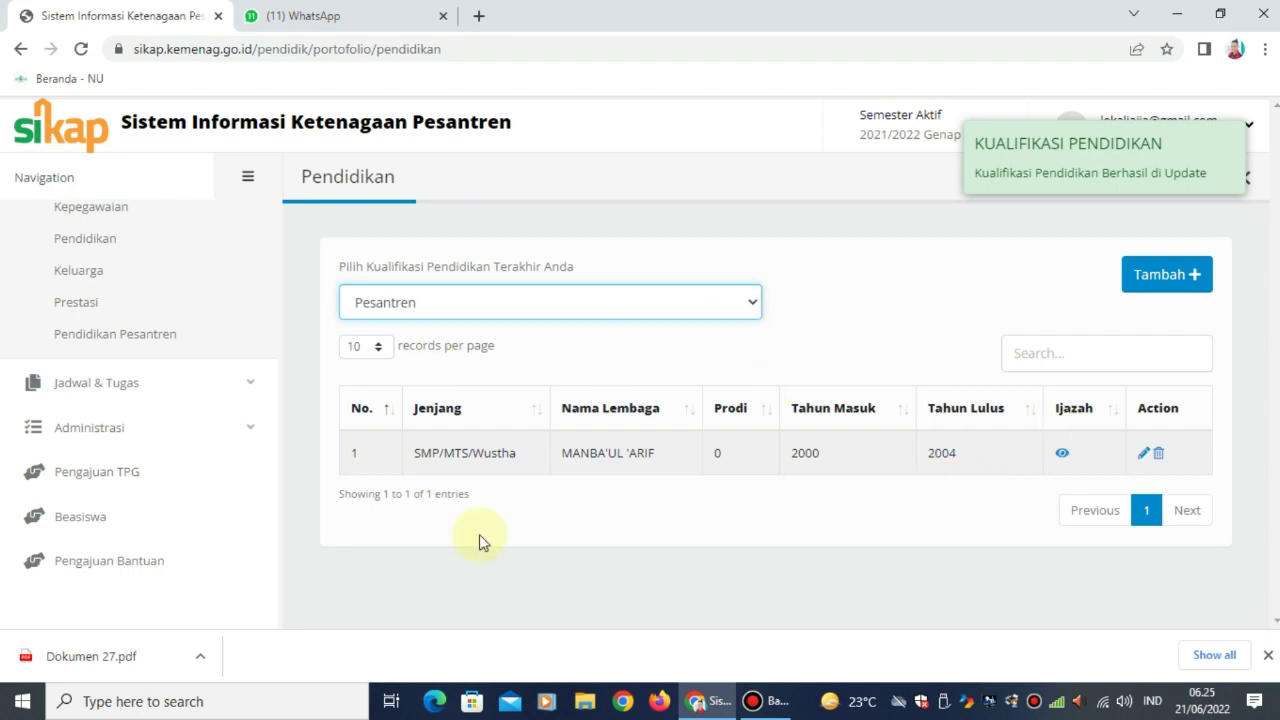
Step: Start a new education record with level SMP/MTS/Wustha/Paket B, institution AL ISHLAH and Prodi 1
click(1143, 279)
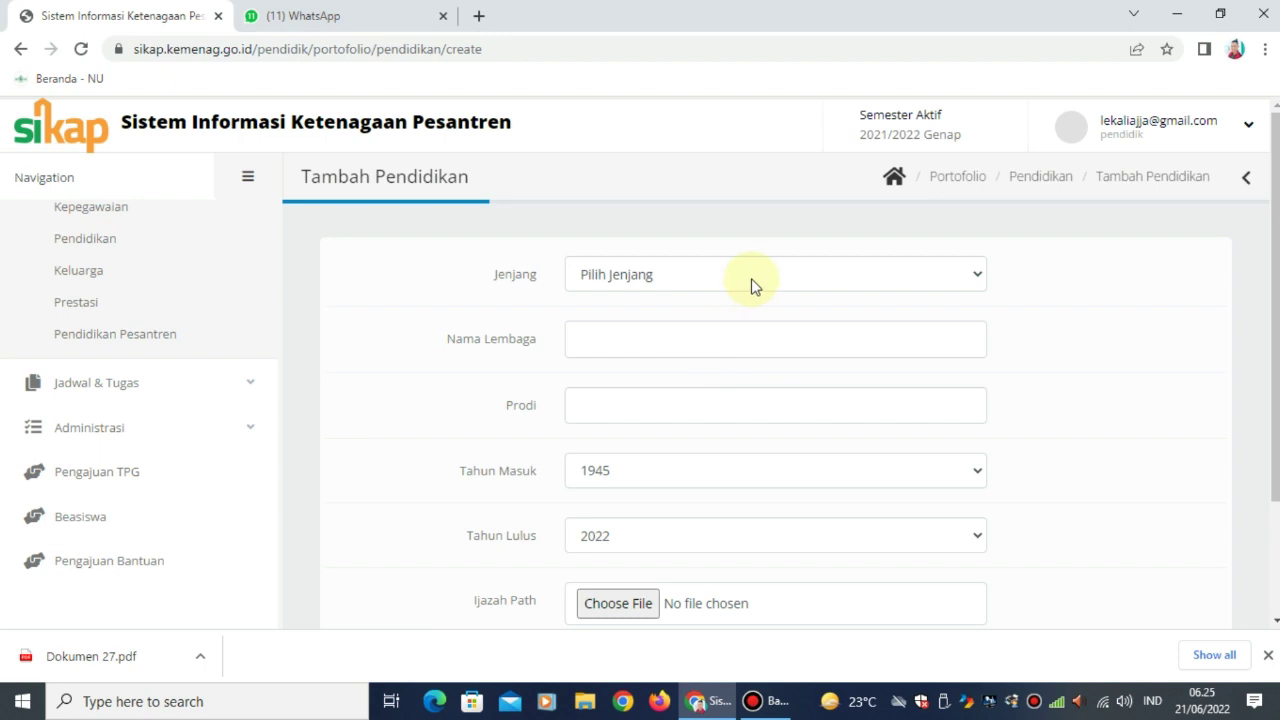
click(751, 282)
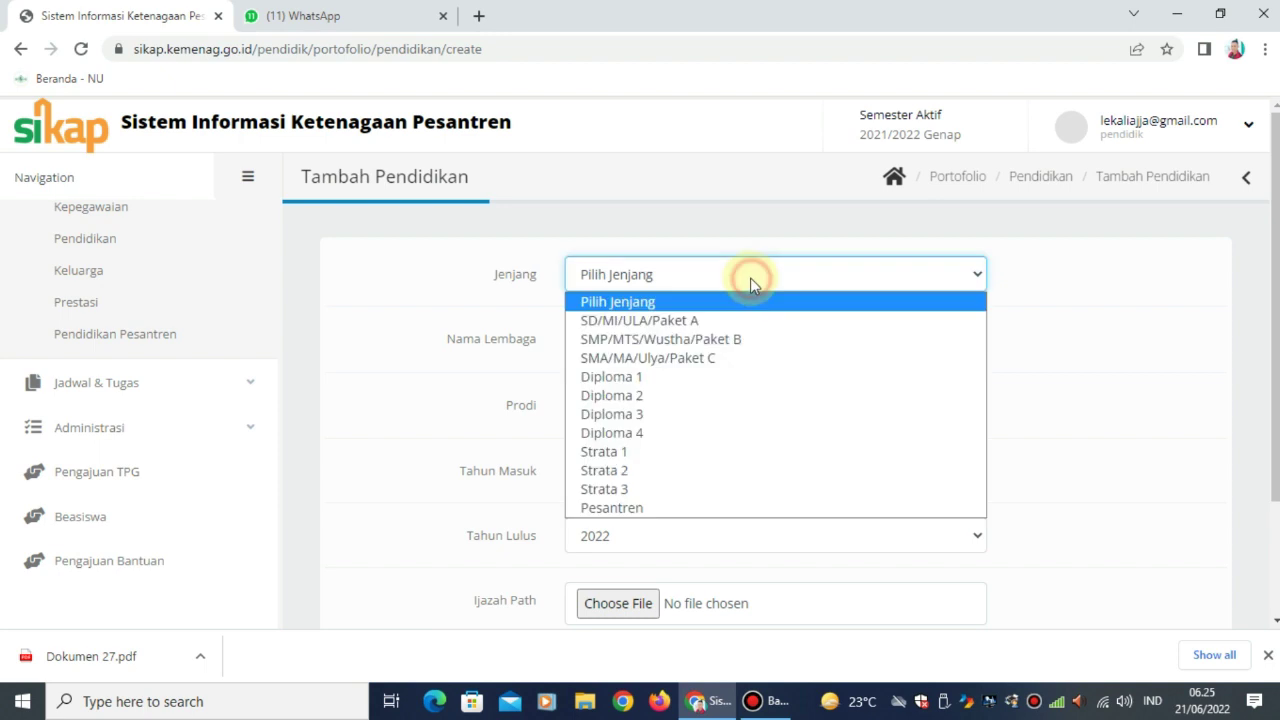
click(748, 342)
click(723, 343)
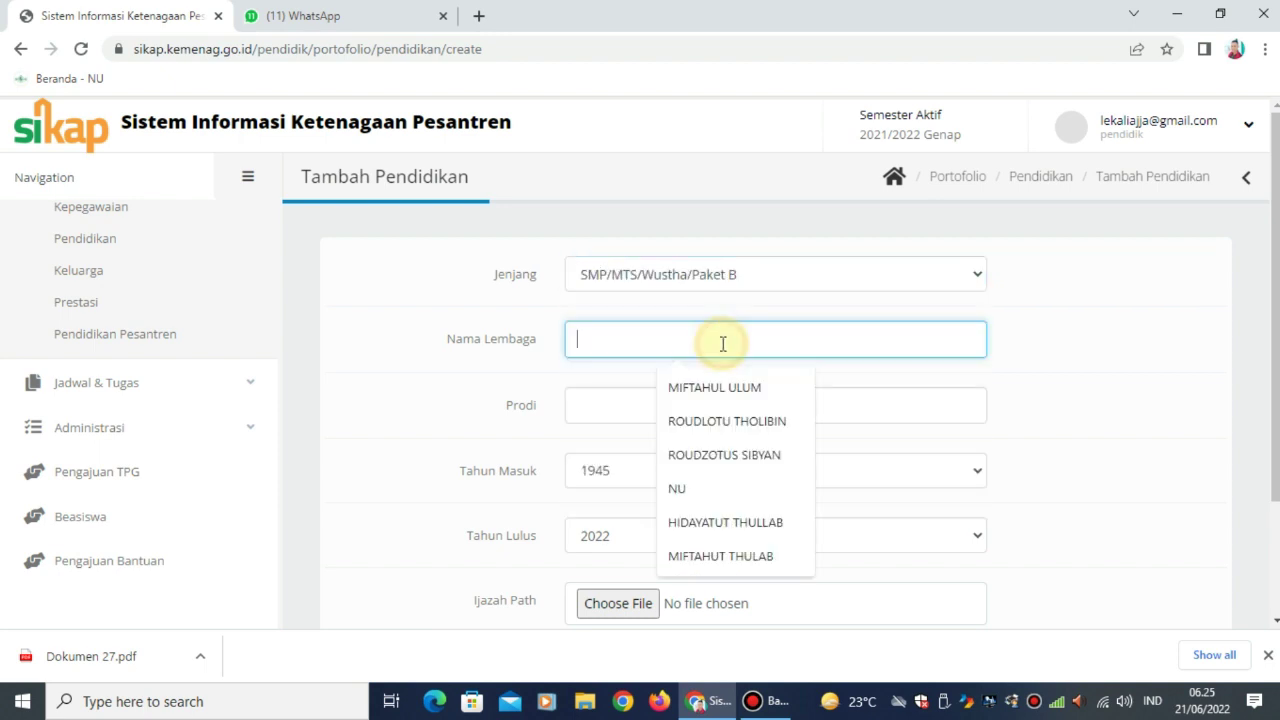
text(AL ISHLAH)
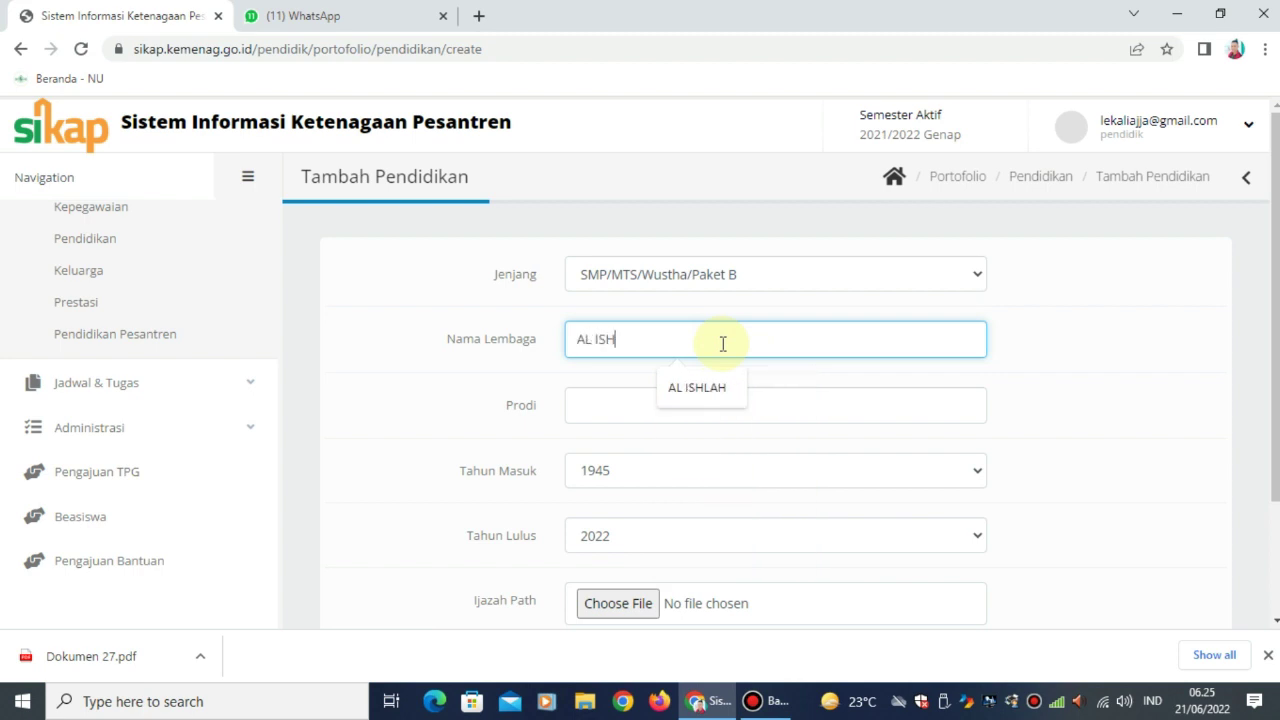
click(718, 418)
text(1)
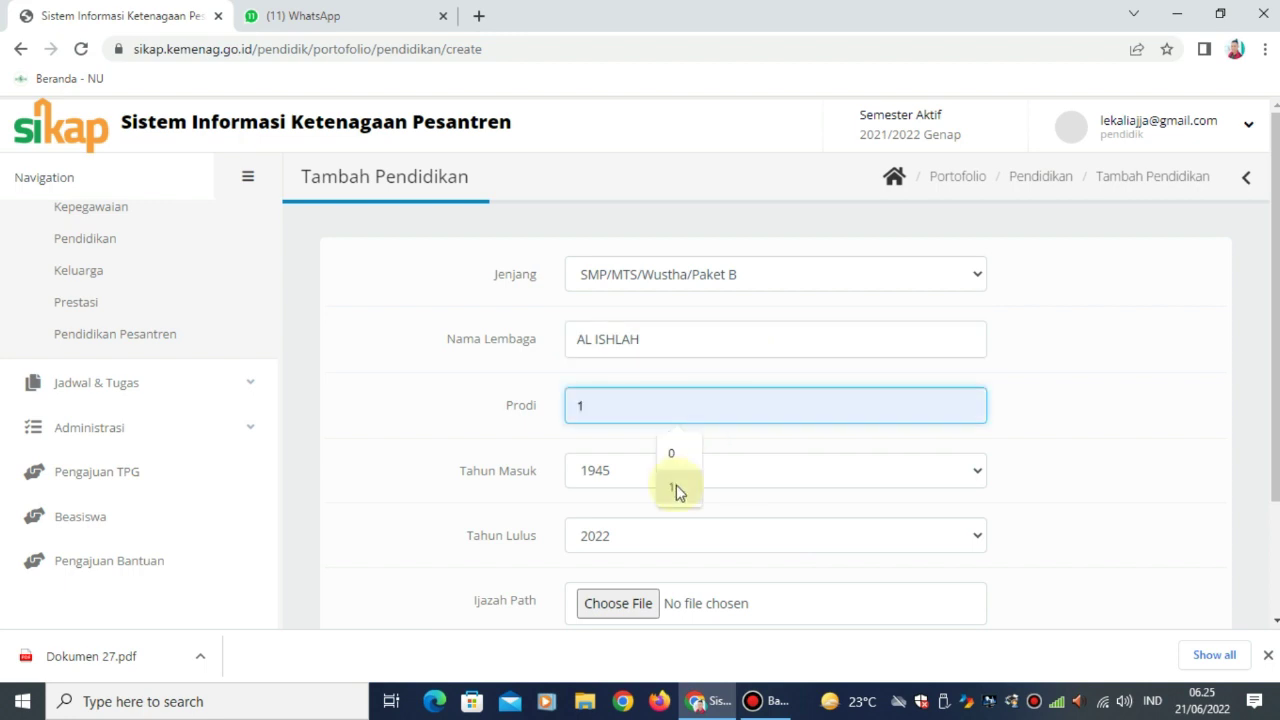
click(677, 481)
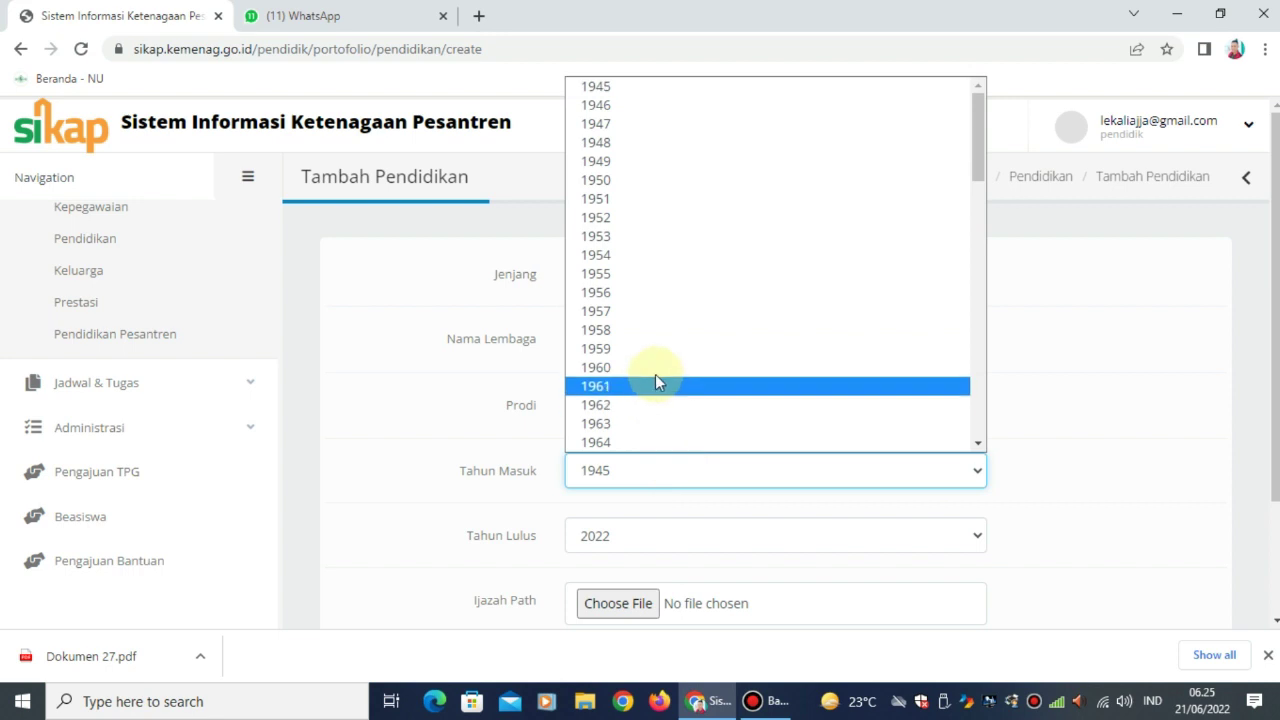
Step: Set the education record's entry year (Tahun Masuk) to 1996 and its graduation year (Tahun Lulus) to 1999
scroll(650, 362, down, 1)
scroll(655, 378, up, 1)
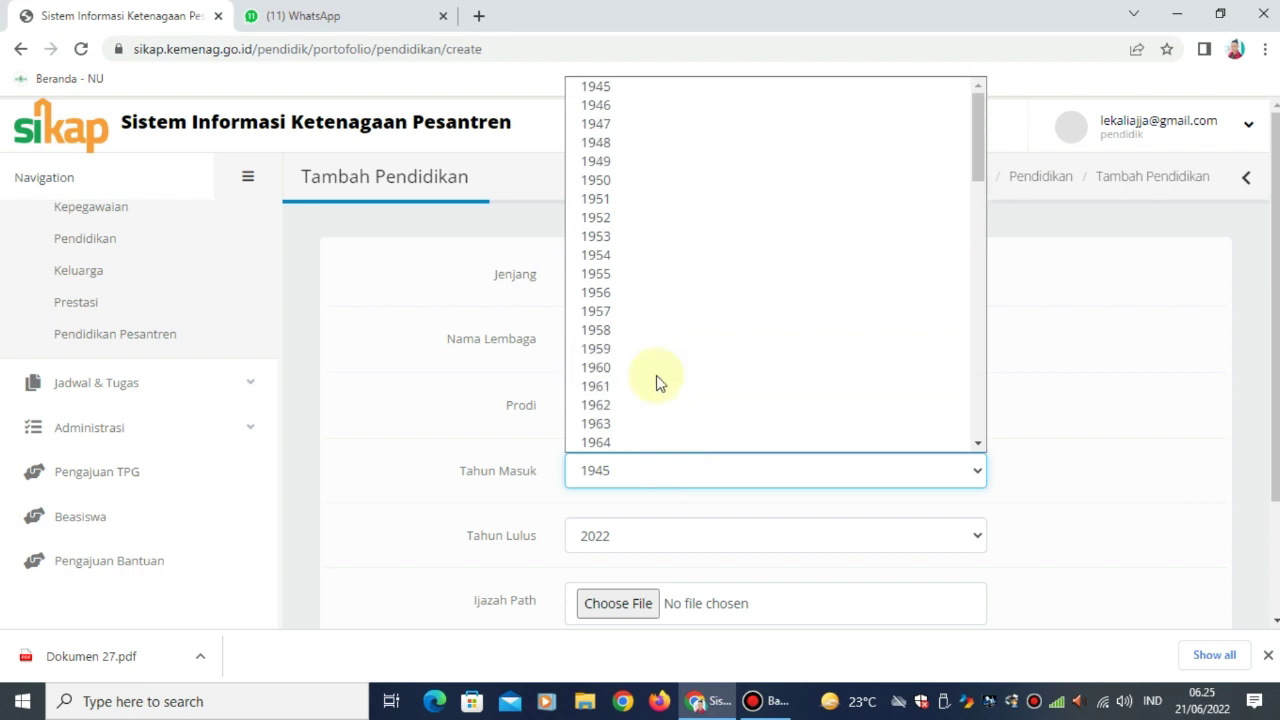
scroll(658, 381, down, 10)
scroll(658, 381, up, 3)
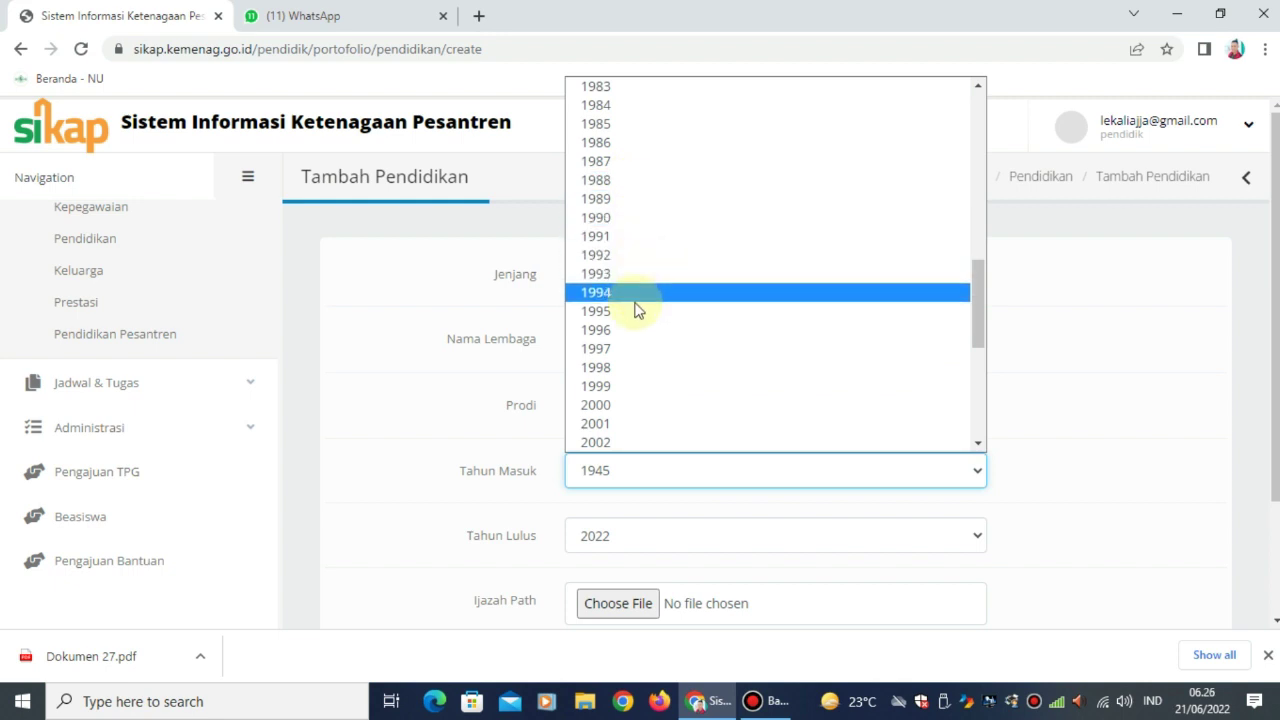
click(632, 350)
click(640, 537)
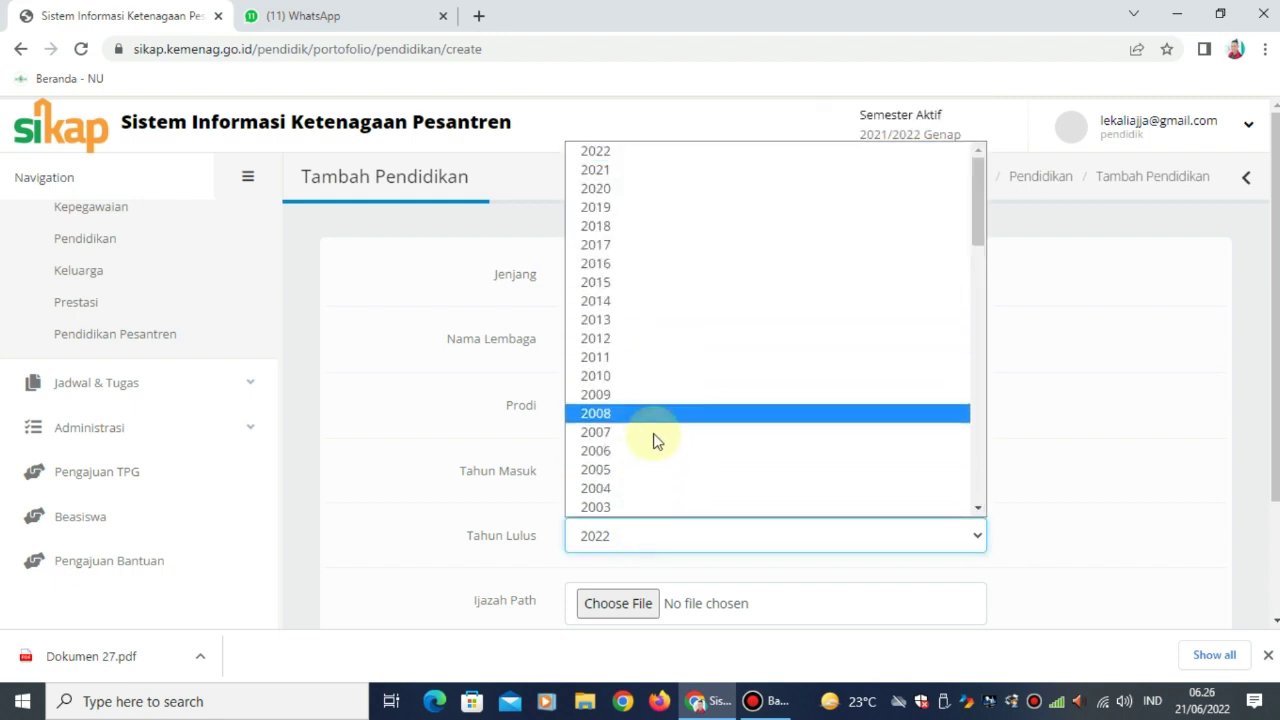
scroll(700, 390, down, 5)
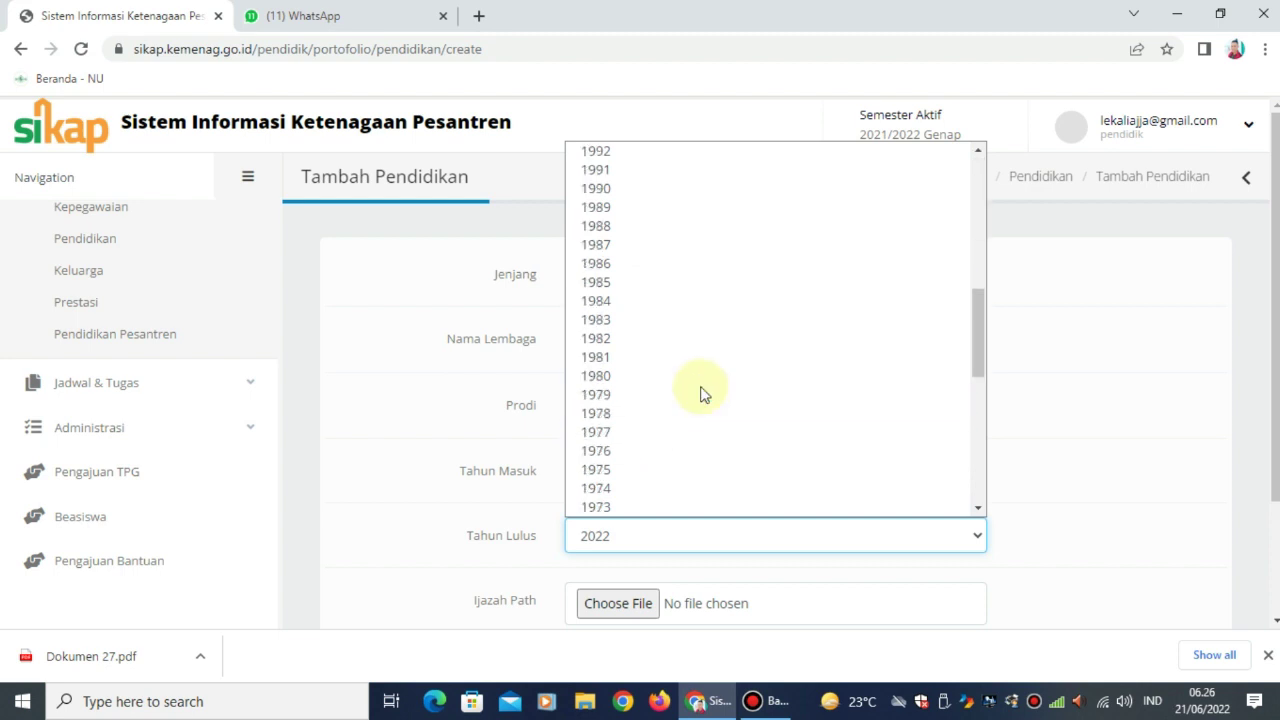
scroll(700, 393, up, 3)
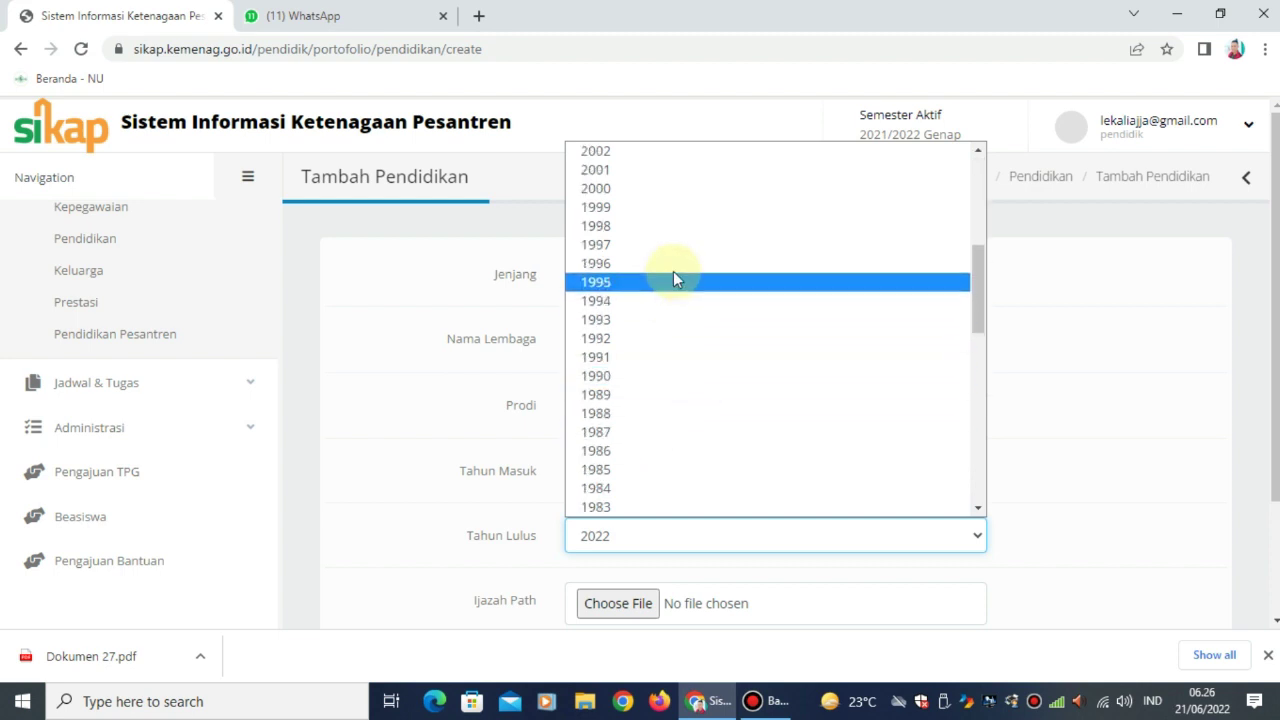
click(668, 208)
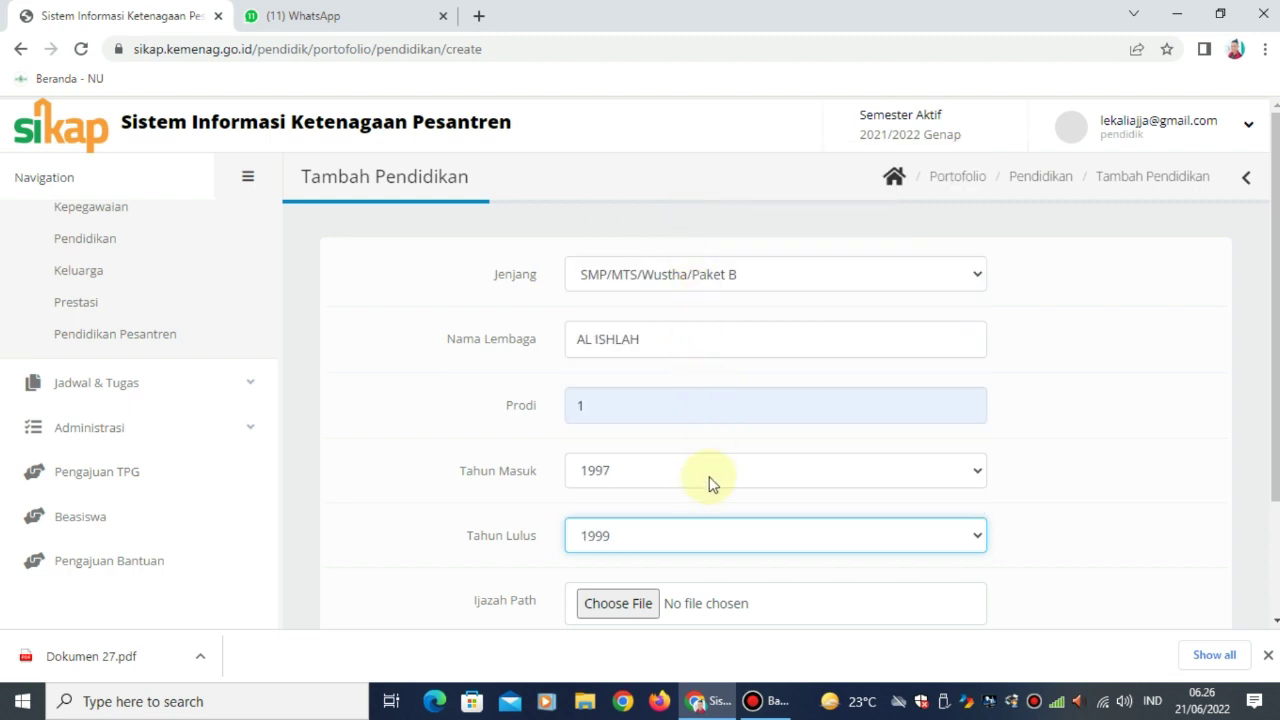
click(709, 480)
click(694, 424)
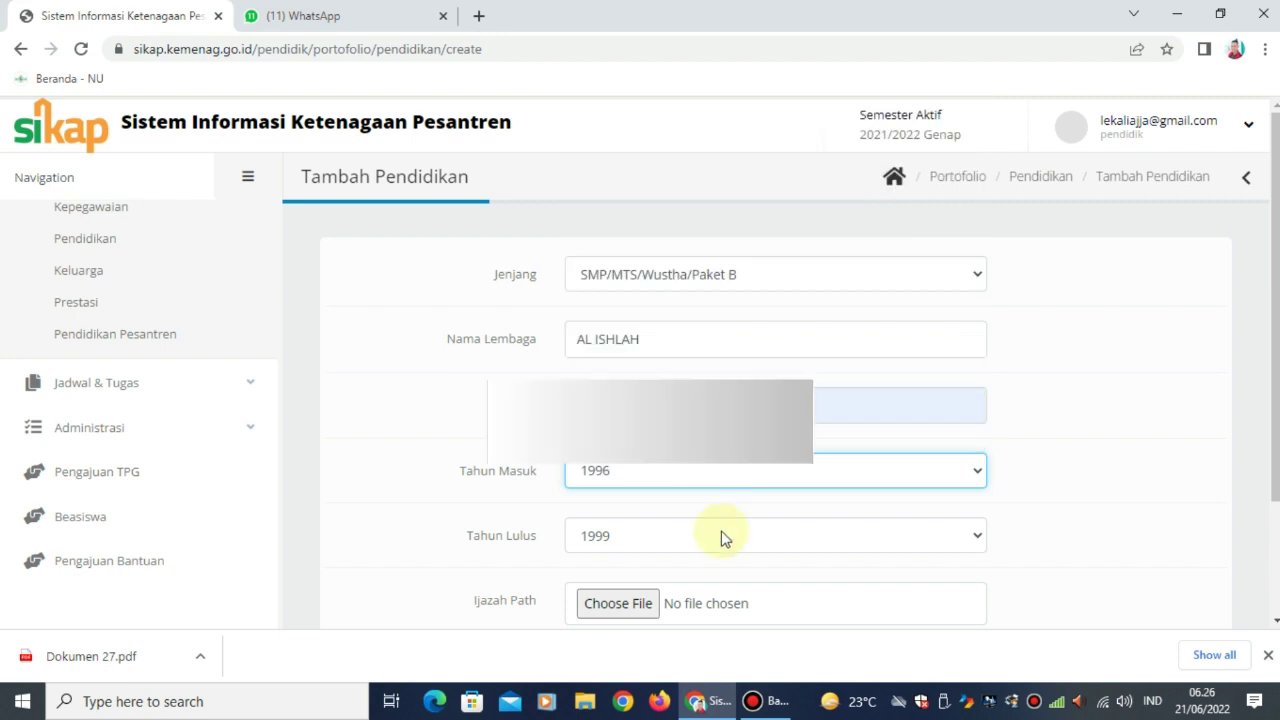
Step: Attach the diploma file to the education record and save it
scroll(720, 500, down, 2)
click(618, 458)
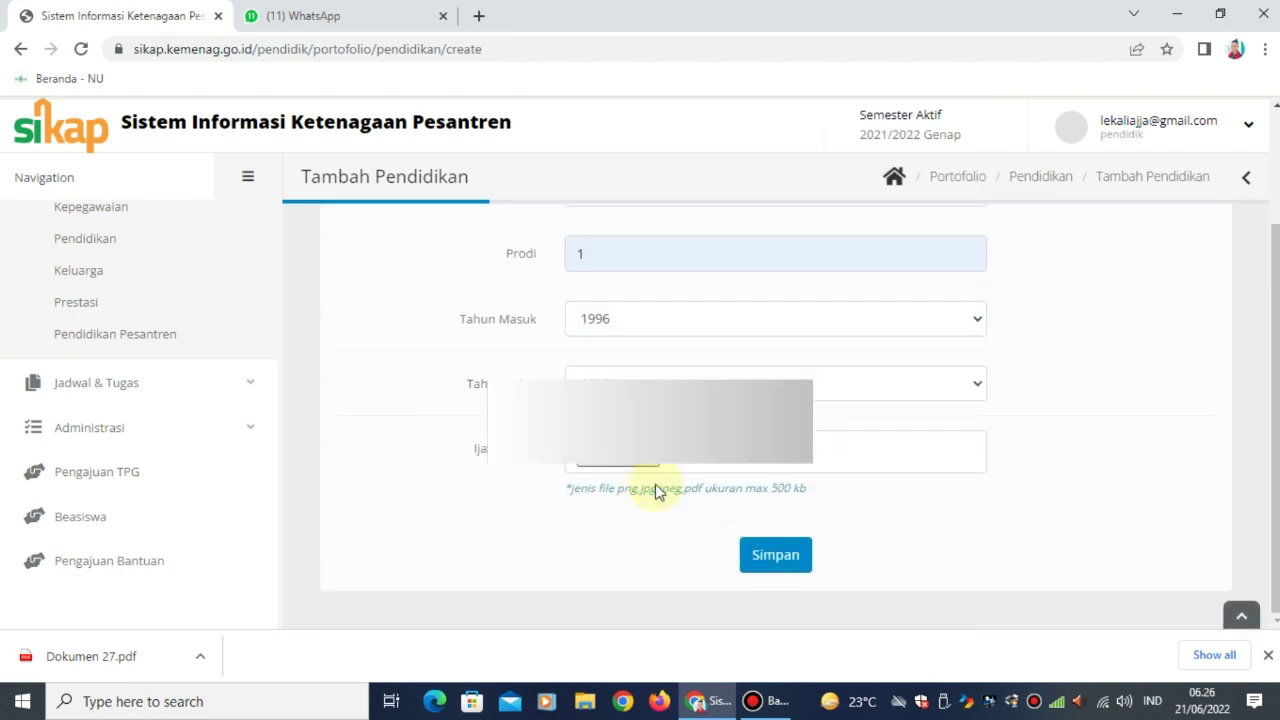
click(318, 302)
click(688, 647)
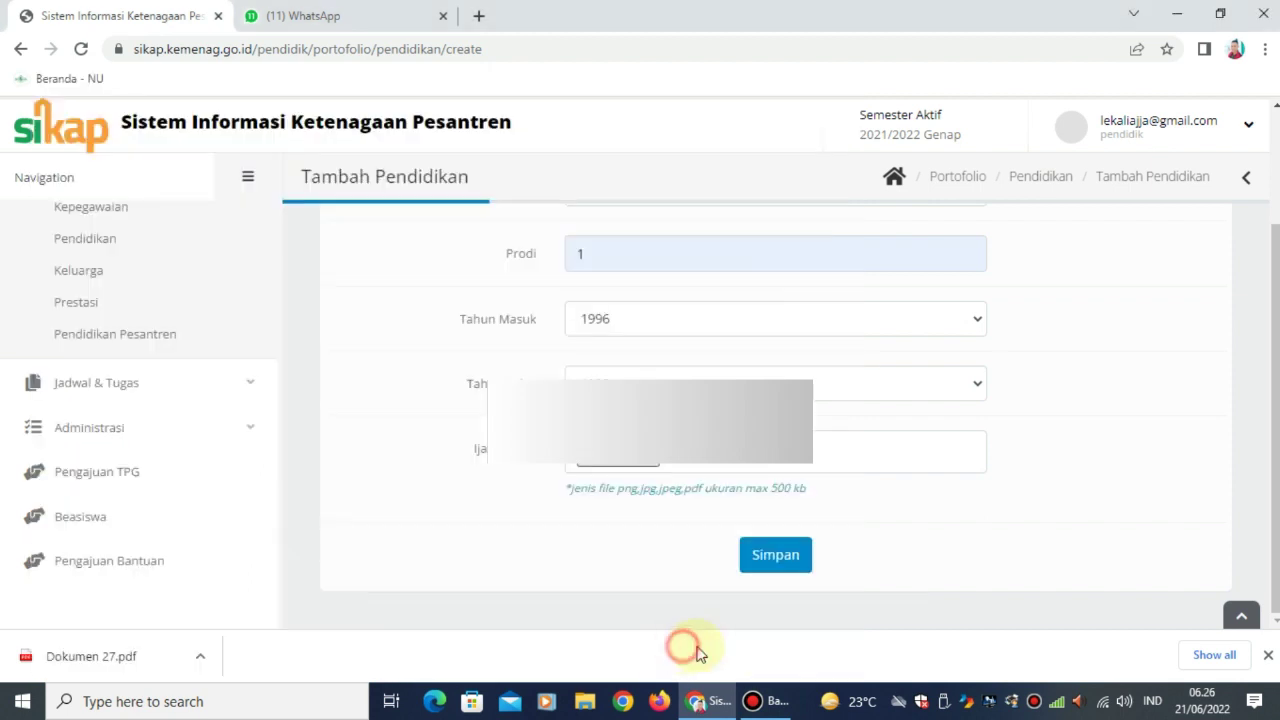
click(768, 566)
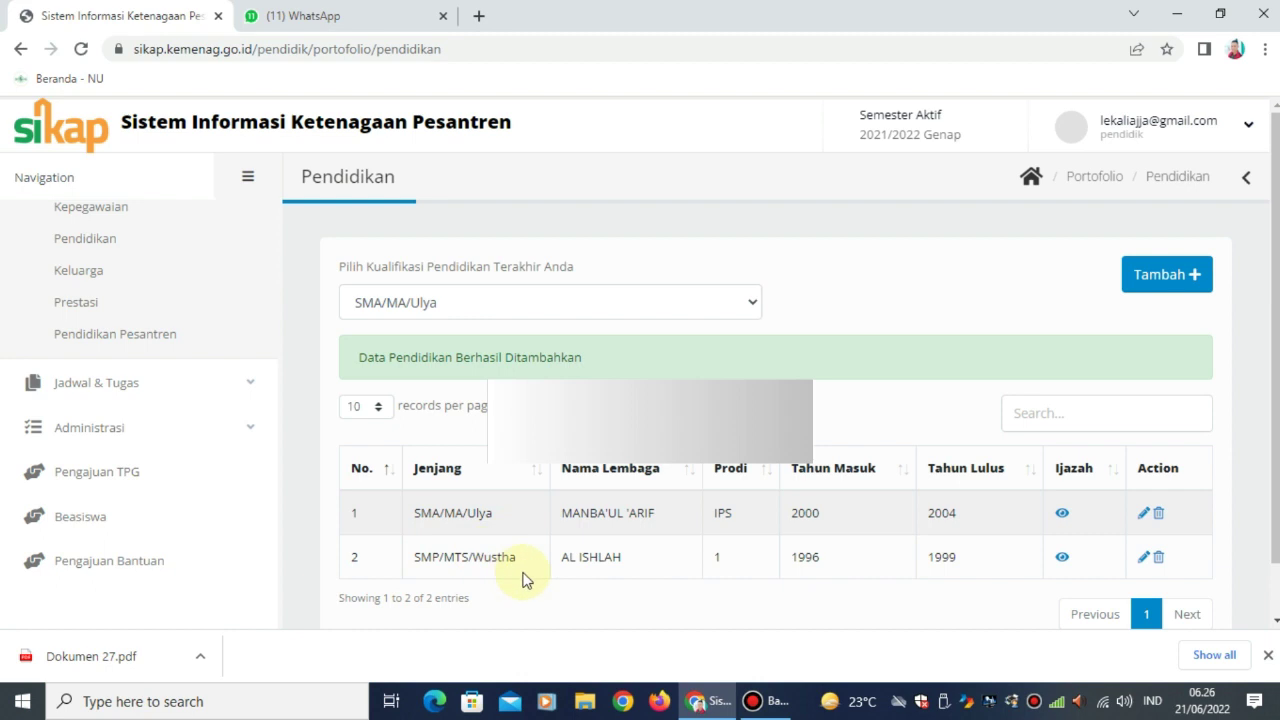
Step: Reopen the MDT incentive aid application and review its qualification requirements through to the application letter upload section
click(112, 561)
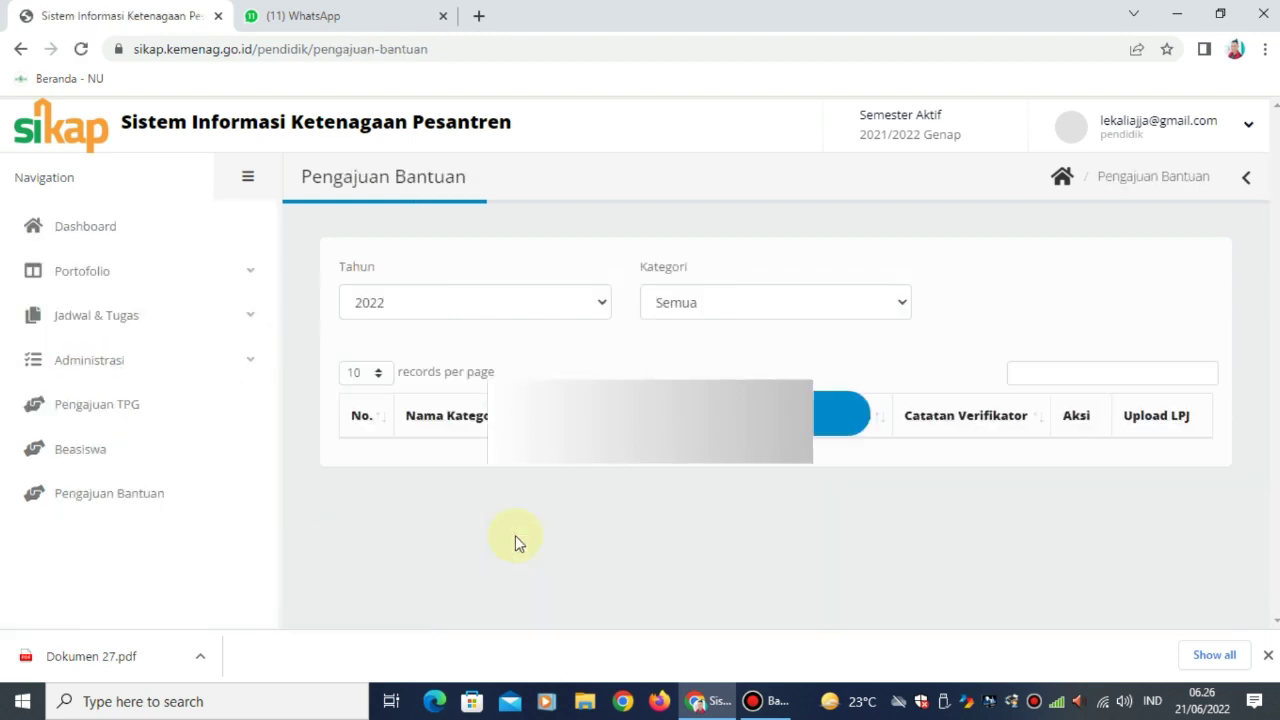
click(1089, 524)
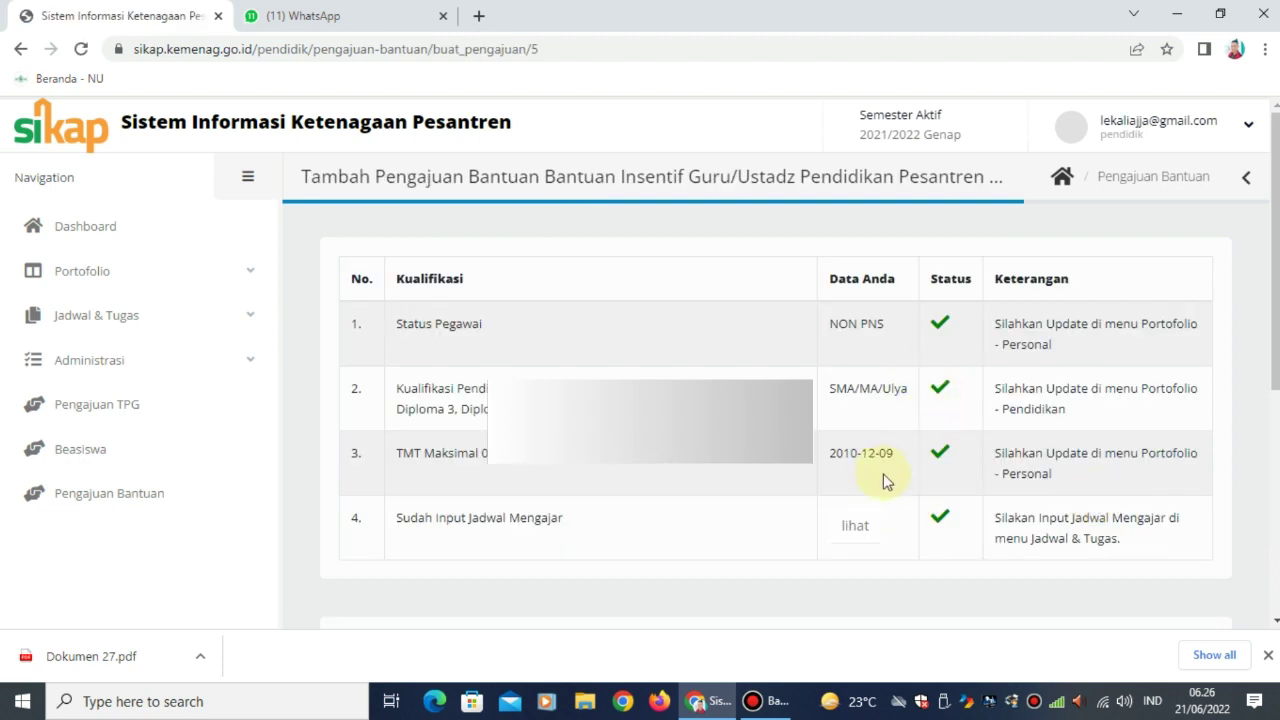
scroll(883, 478, down, 3)
scroll(866, 457, up, 3)
scroll(866, 457, down, 1)
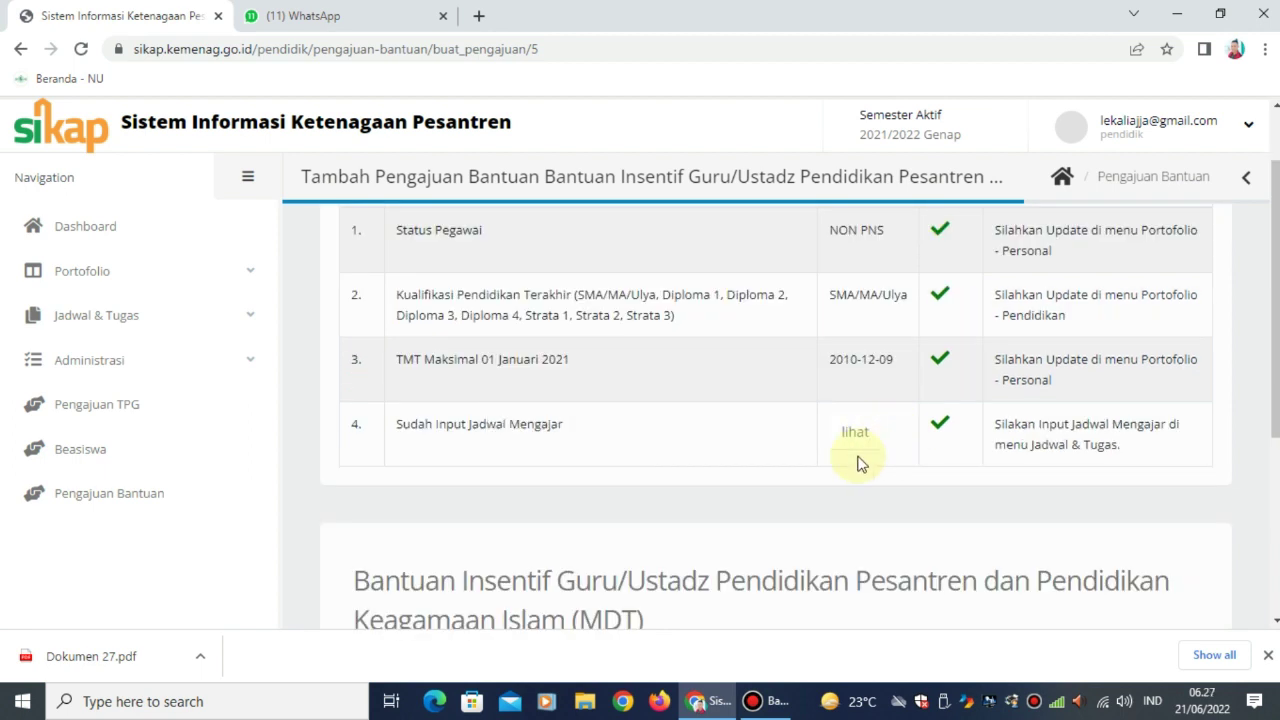
scroll(858, 465, down, 2)
scroll(636, 478, down, 2)
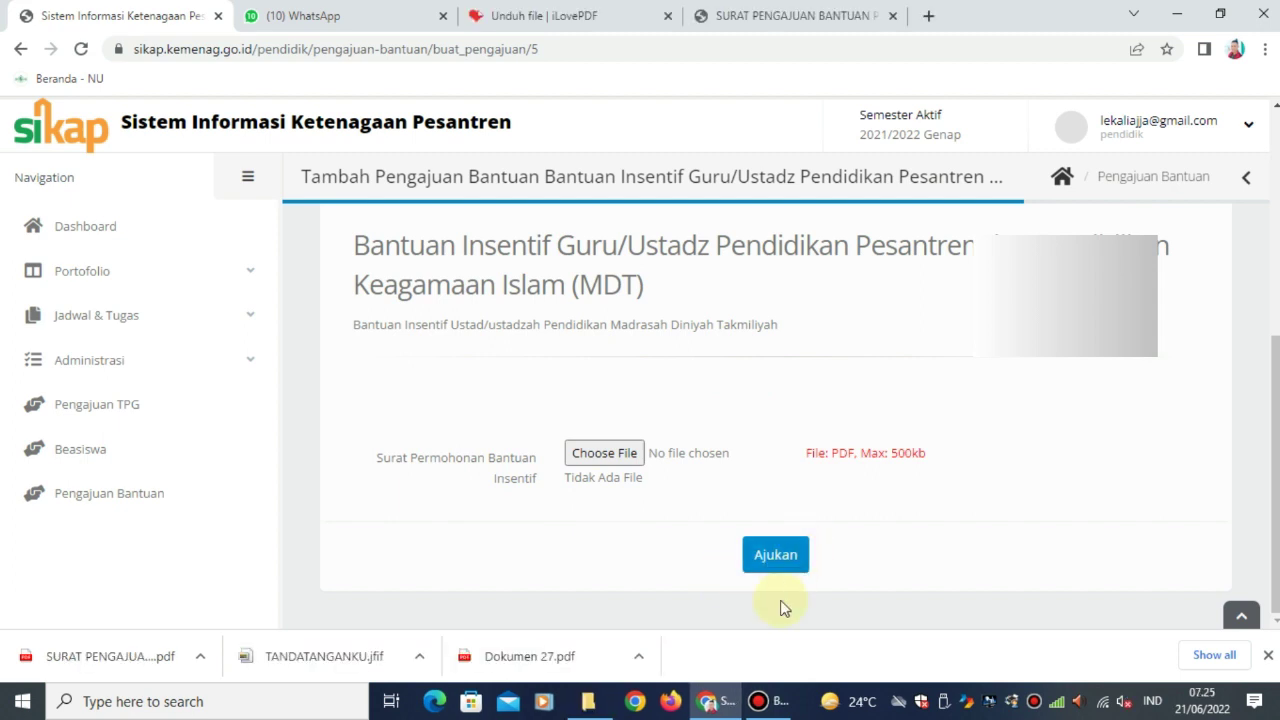
Step: Review the contents of the open application letter PDF, then return to the aid application page
click(799, 17)
scroll(645, 350, down, 5)
scroll(637, 350, up, 5)
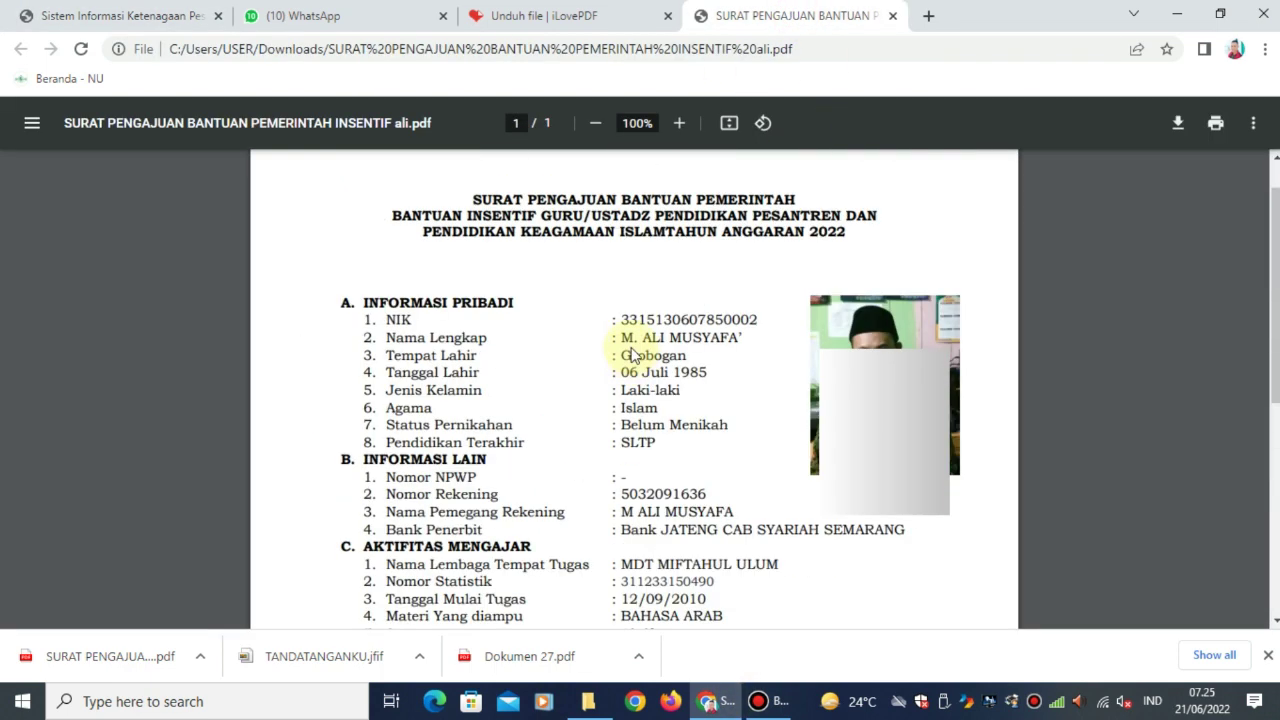
scroll(850, 340, down, 5)
scroll(766, 343, up, 1)
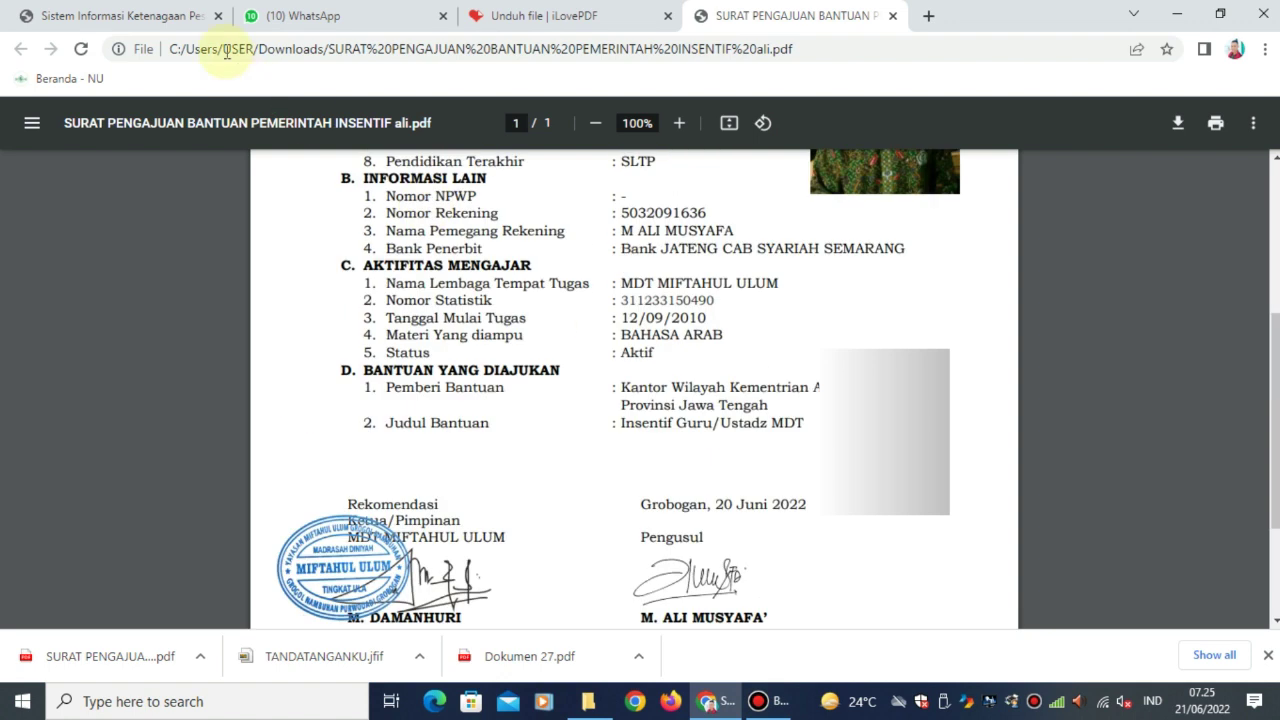
click(177, 16)
Step: Try to submit the aid application without an attached application letter
click(770, 556)
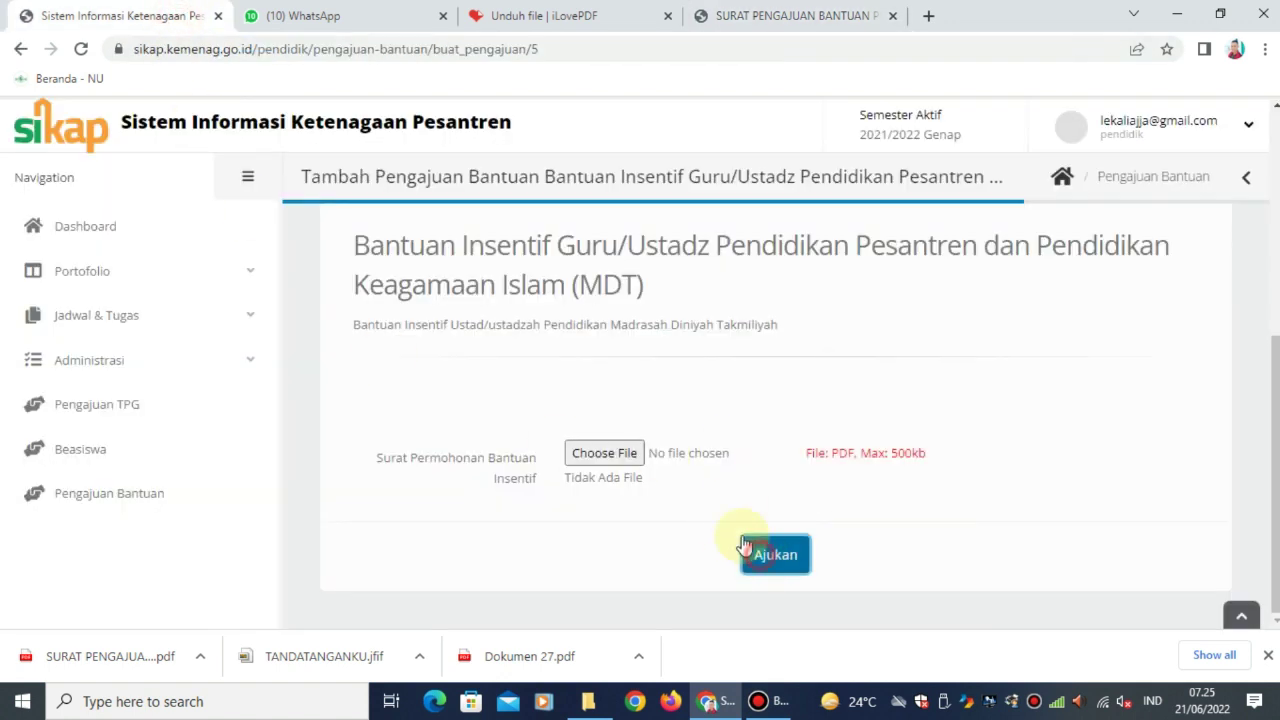
click(733, 156)
key(Return)
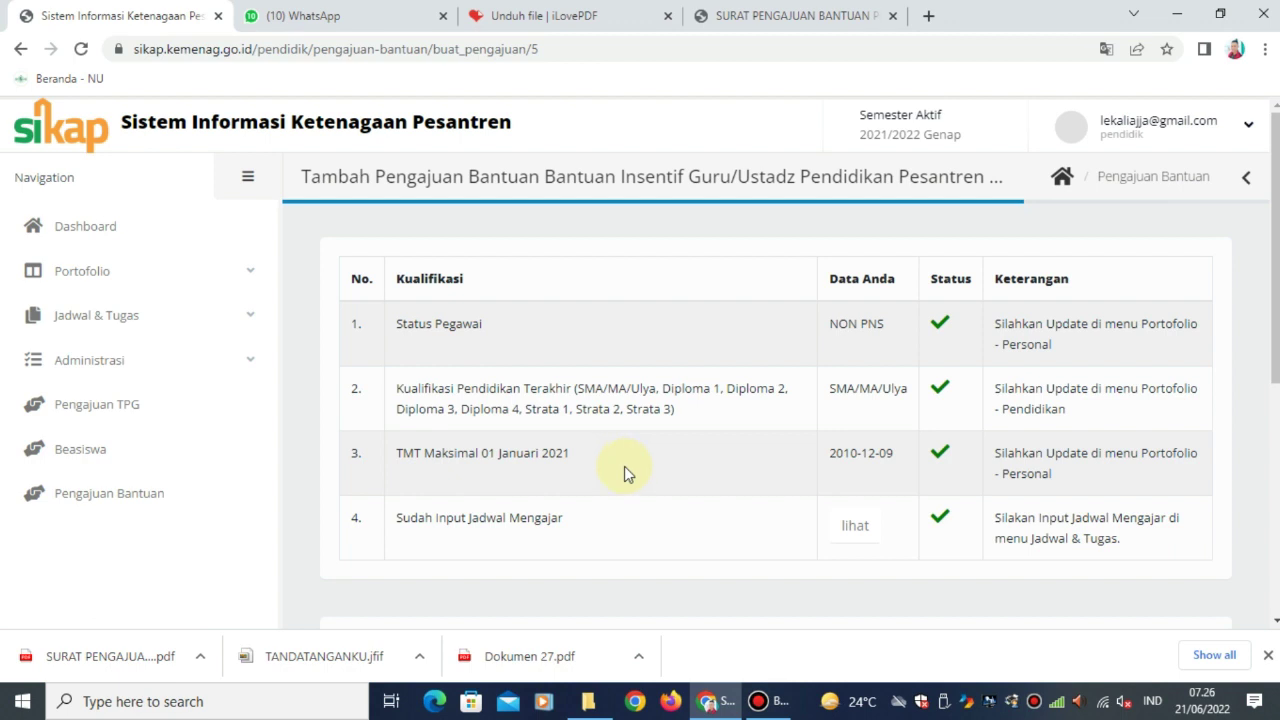
Step: Attach the PDF SURAT PENGAJUAN BANTUAN PEMERINTAH INSENTIF as the Surat Permohonan Bantuan Insentif and submit the aid application, confirming the submission
scroll(624, 466, down, 5)
click(607, 442)
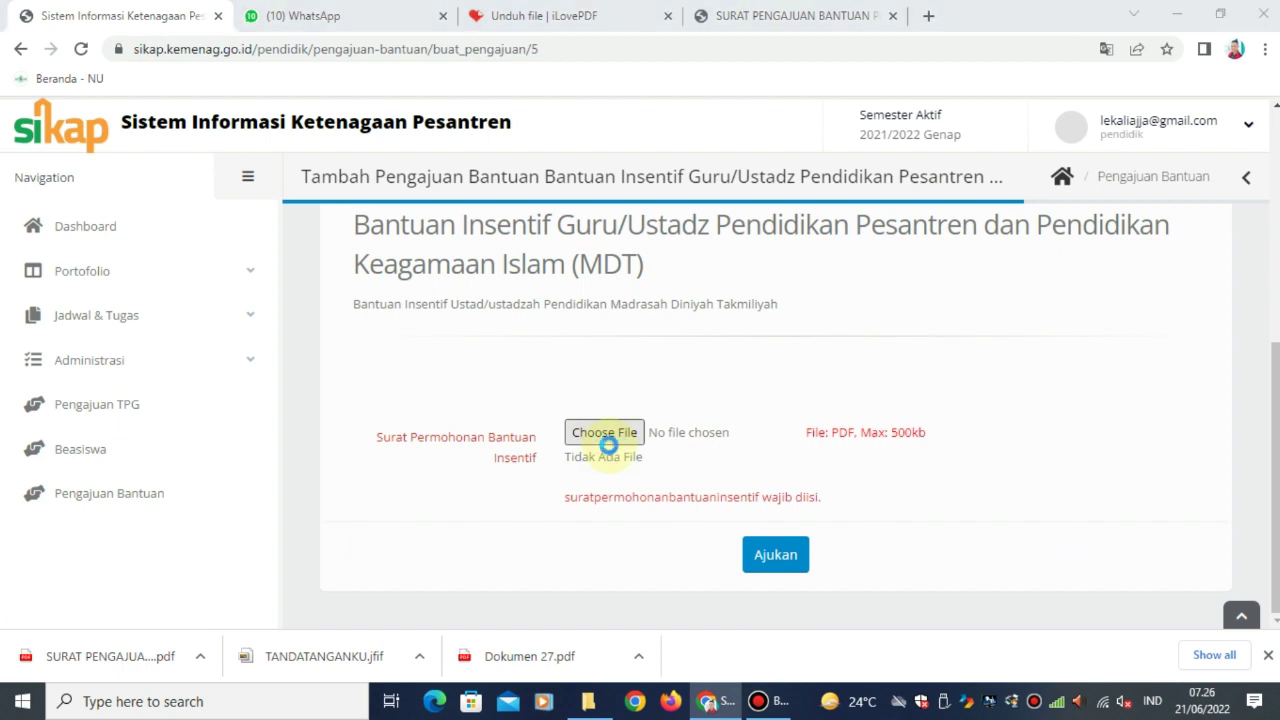
scroll(563, 414, down, 10)
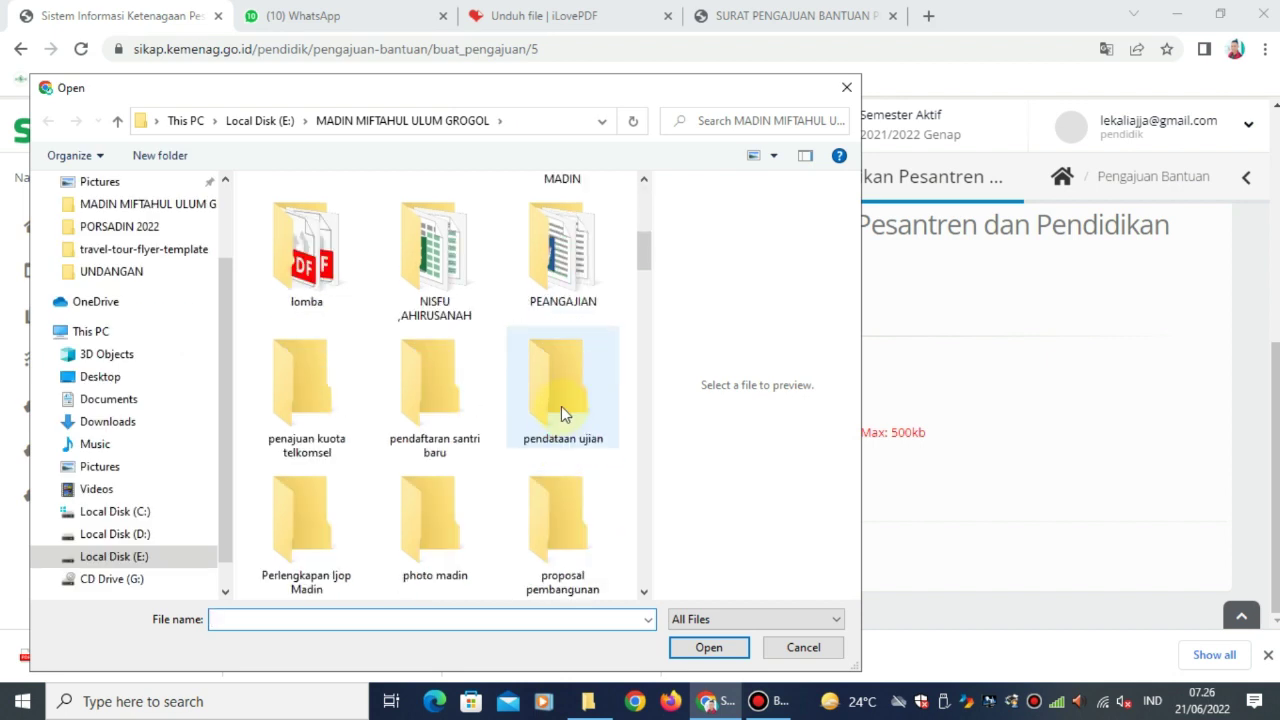
scroll(561, 406, down, 5)
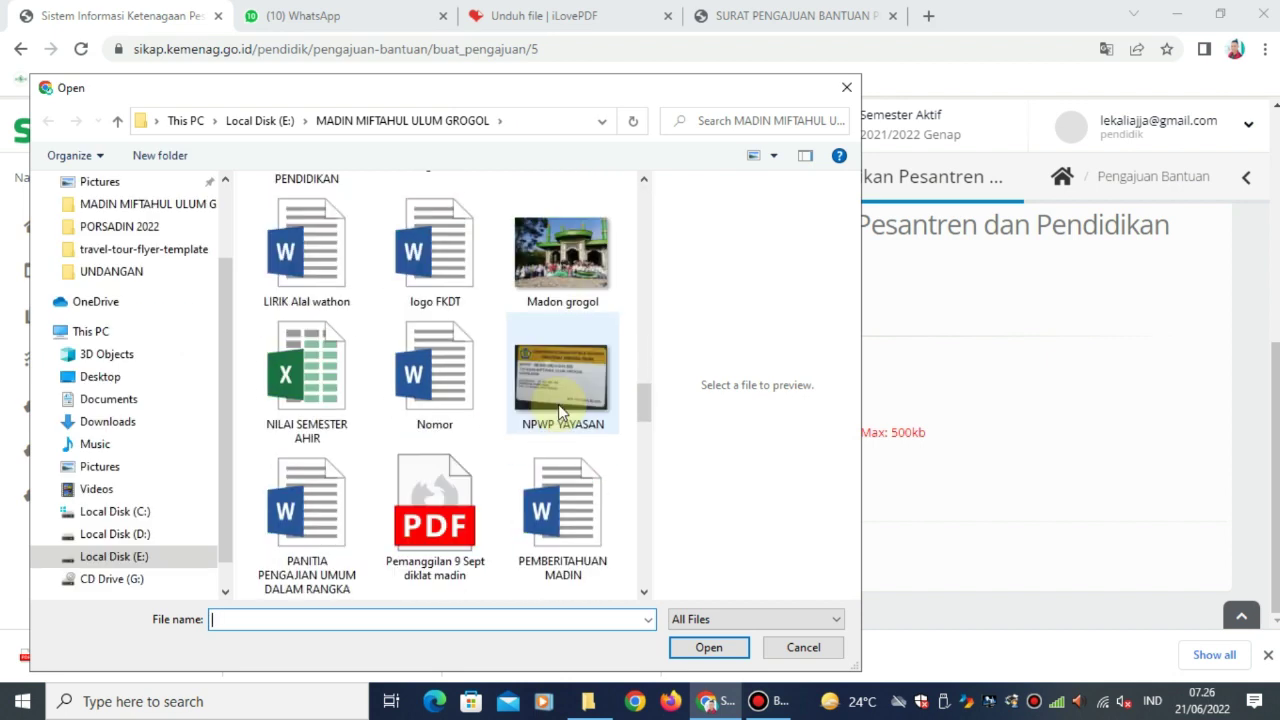
scroll(558, 404, down, 5)
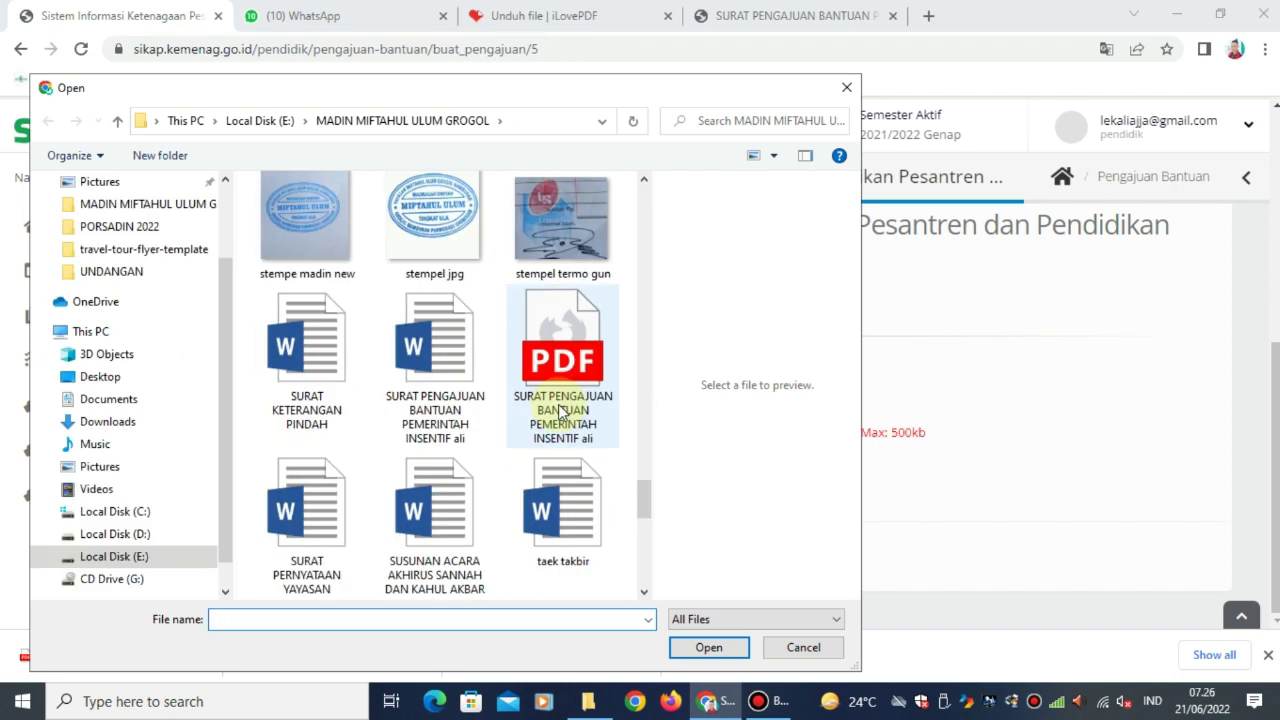
click(561, 411)
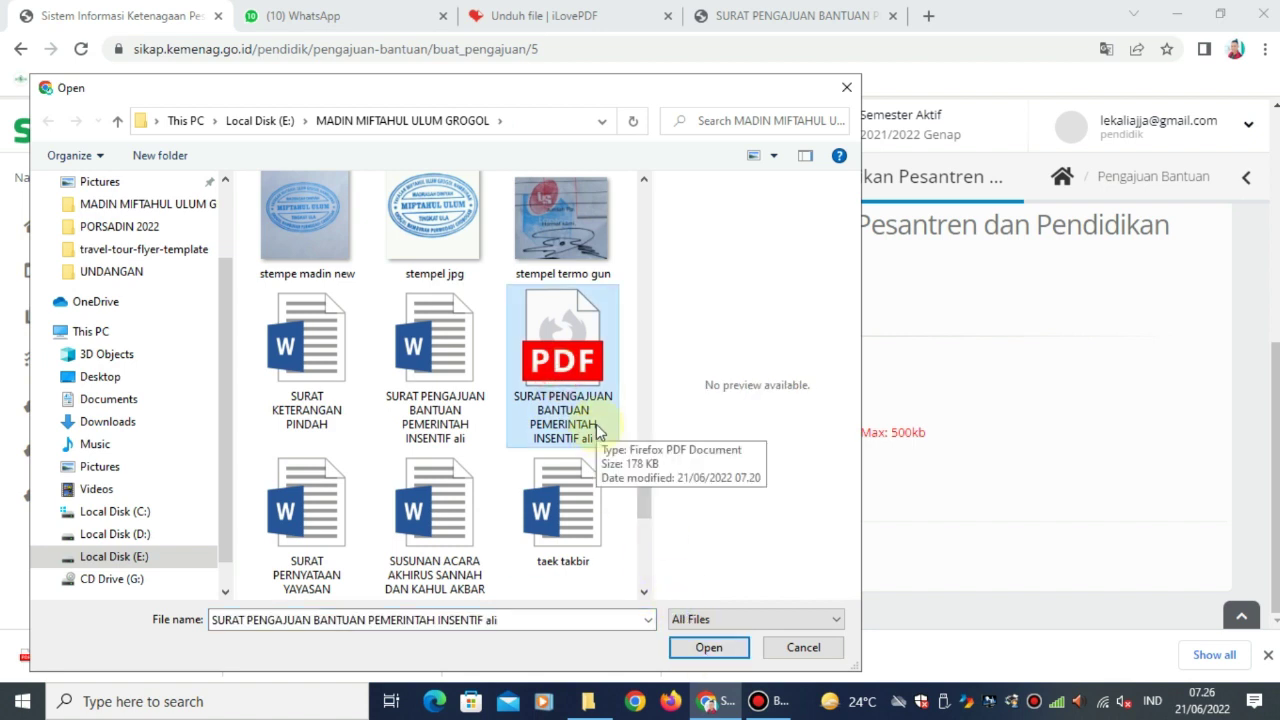
click(696, 650)
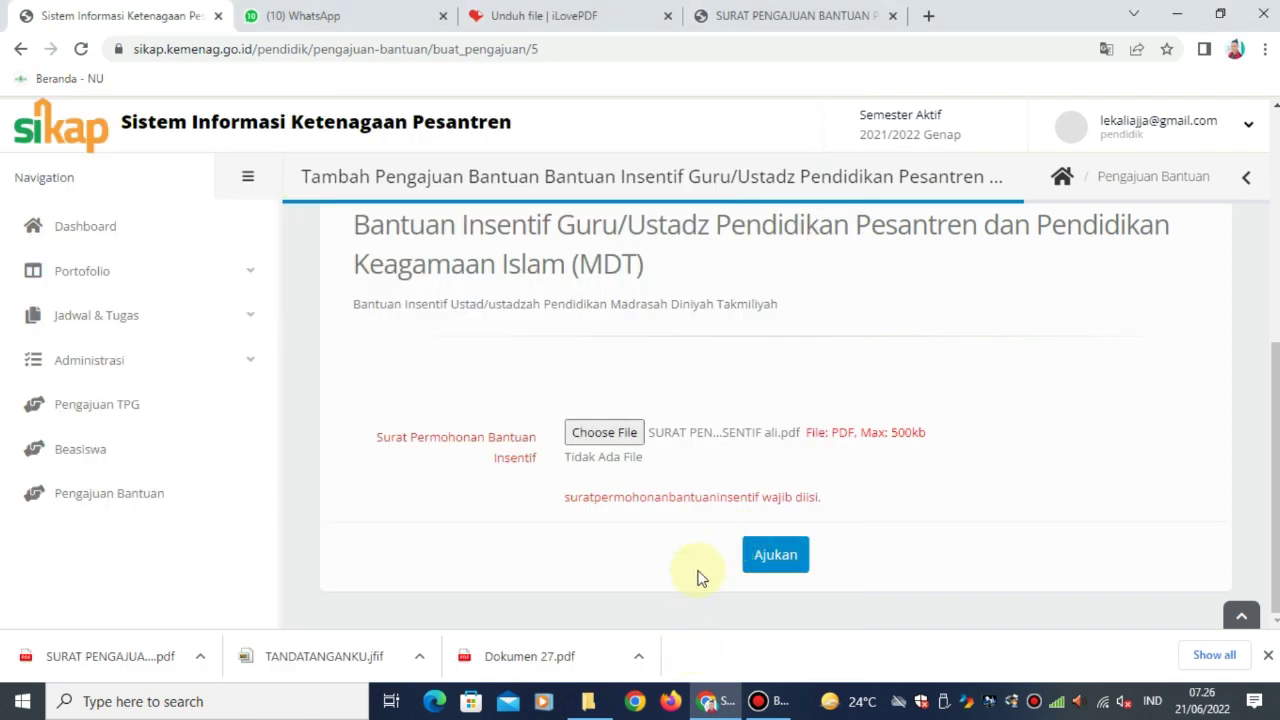
click(766, 562)
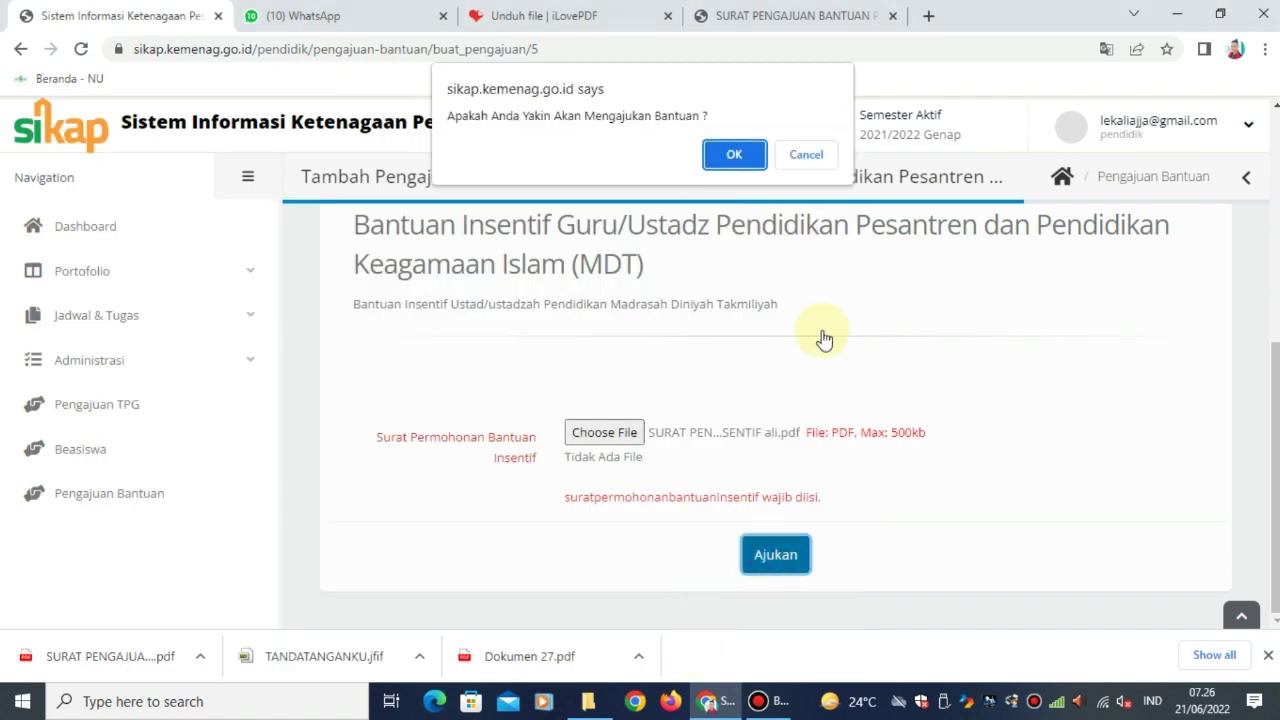
click(734, 154)
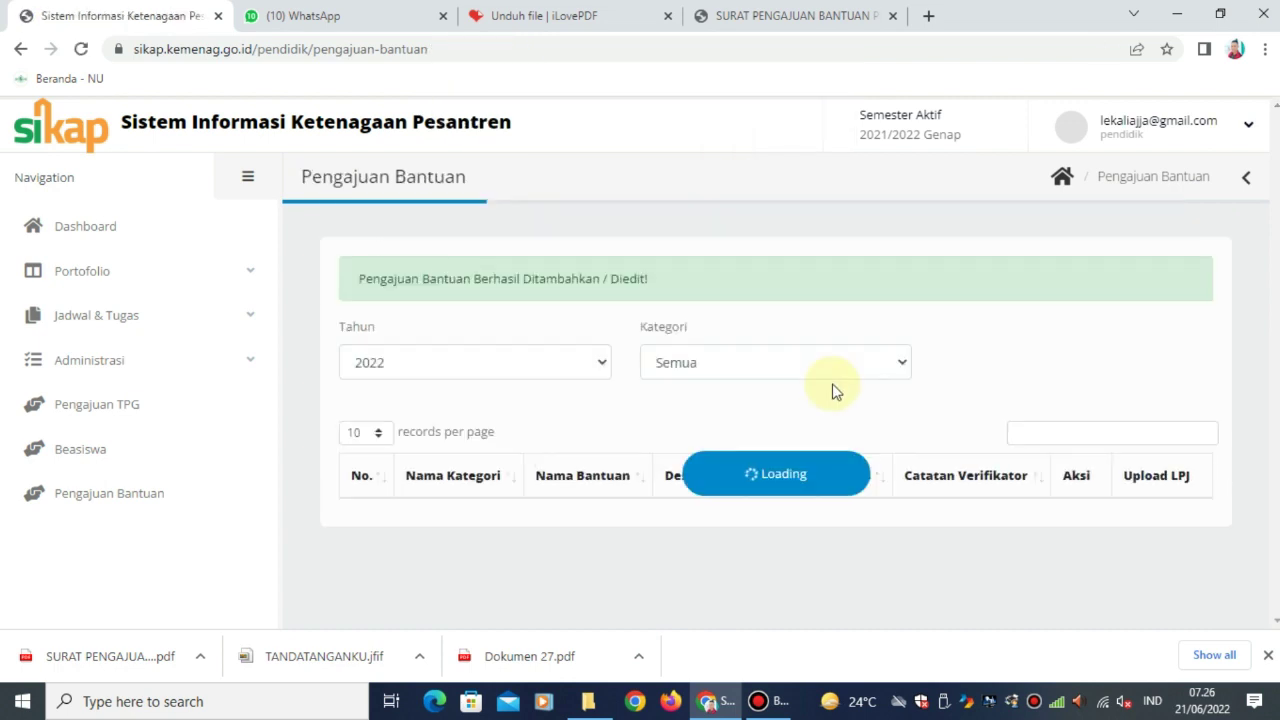
Step: Review the 2022 aid application list, checking the submitted MDT incentive entry's status, verifier notes and LPJ upload columns
scroll(834, 386, down, 2)
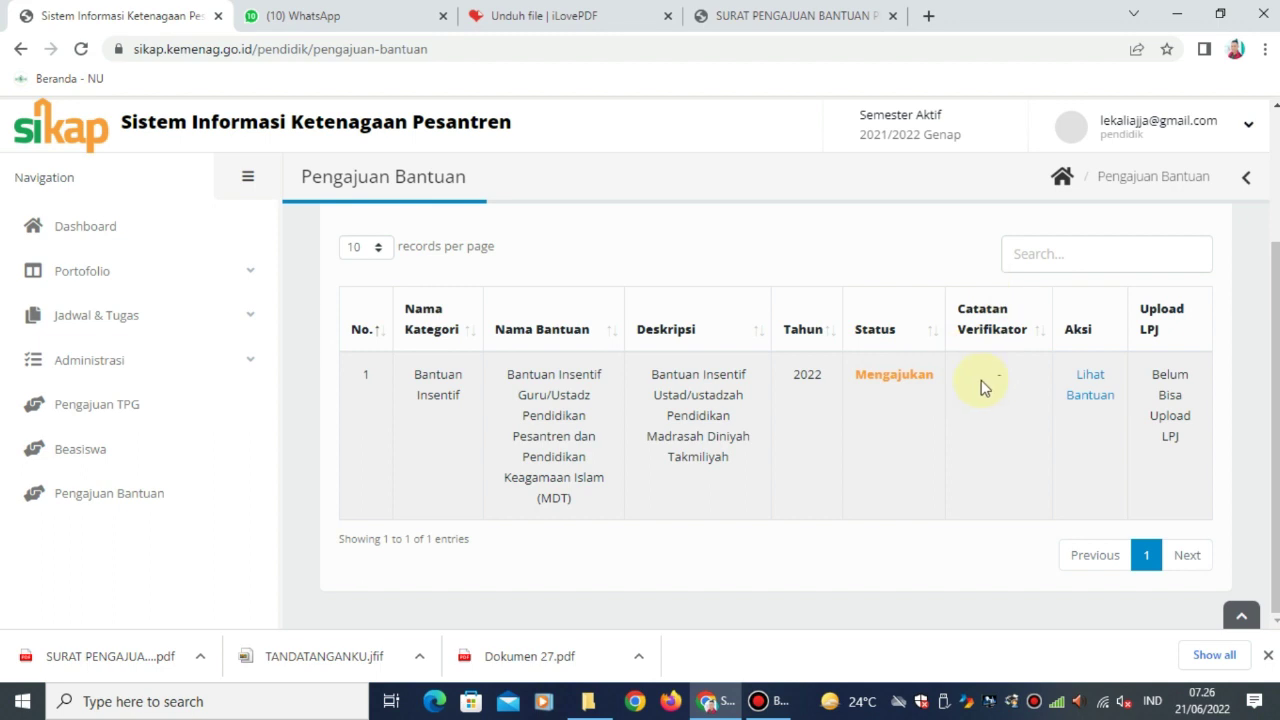
scroll(848, 429, up, 2)
scroll(814, 434, down, 2)
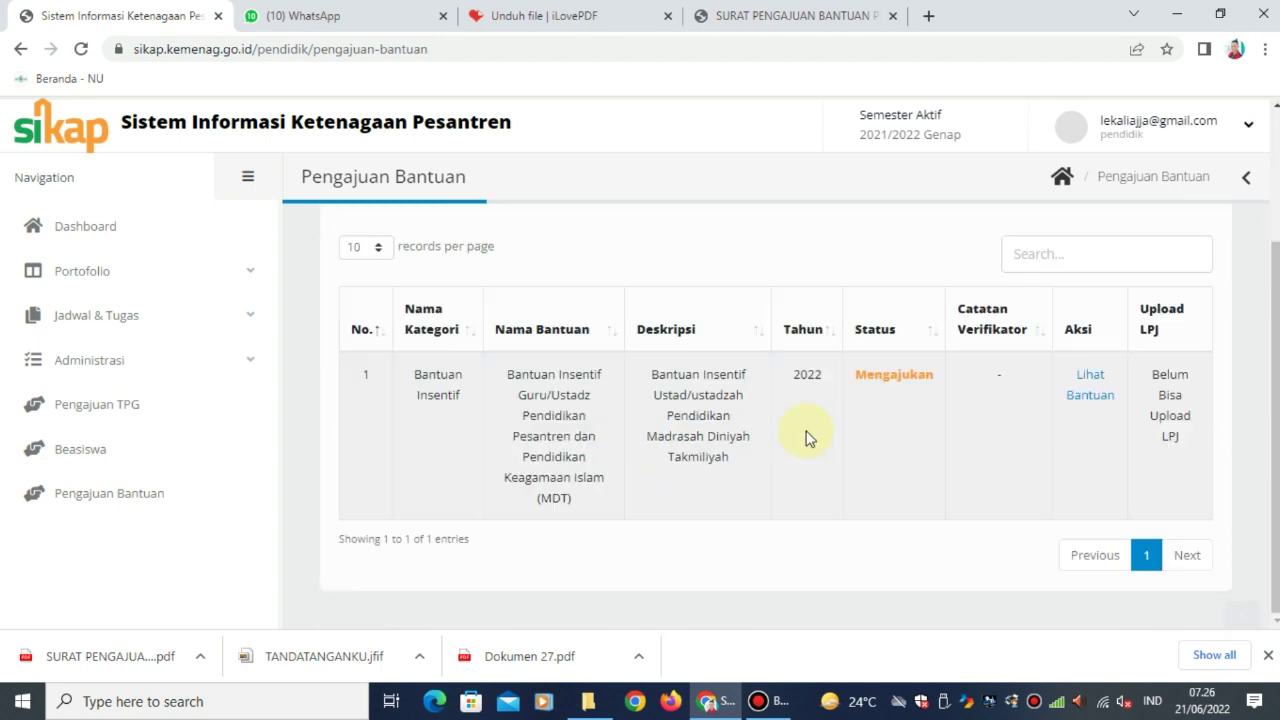
scroll(801, 551, up, 2)
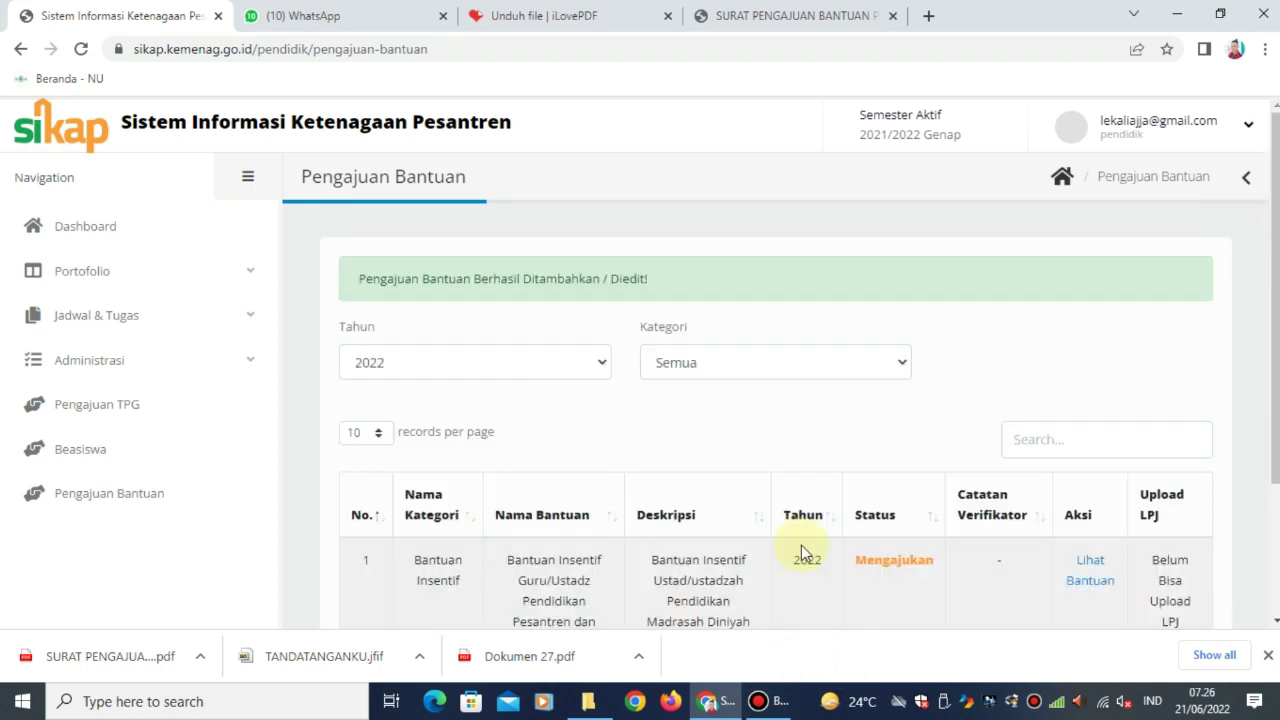
scroll(800, 545, down, 2)
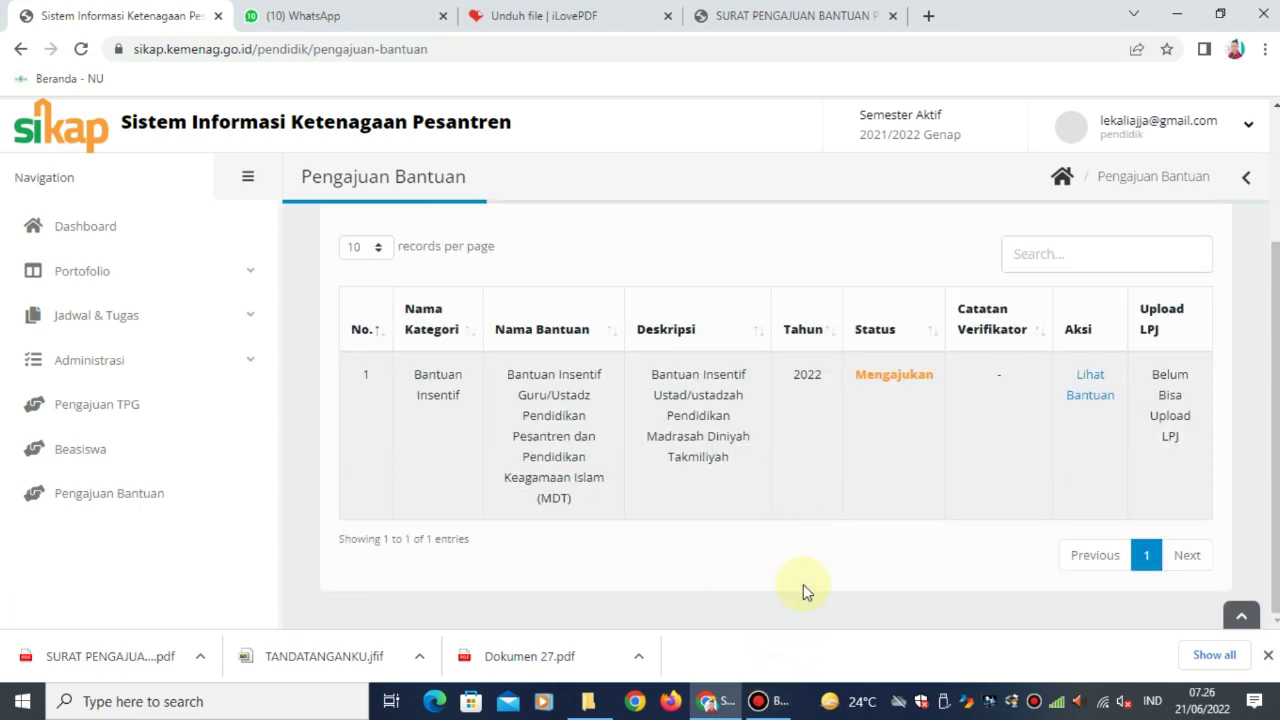
scroll(810, 578, up, 2)
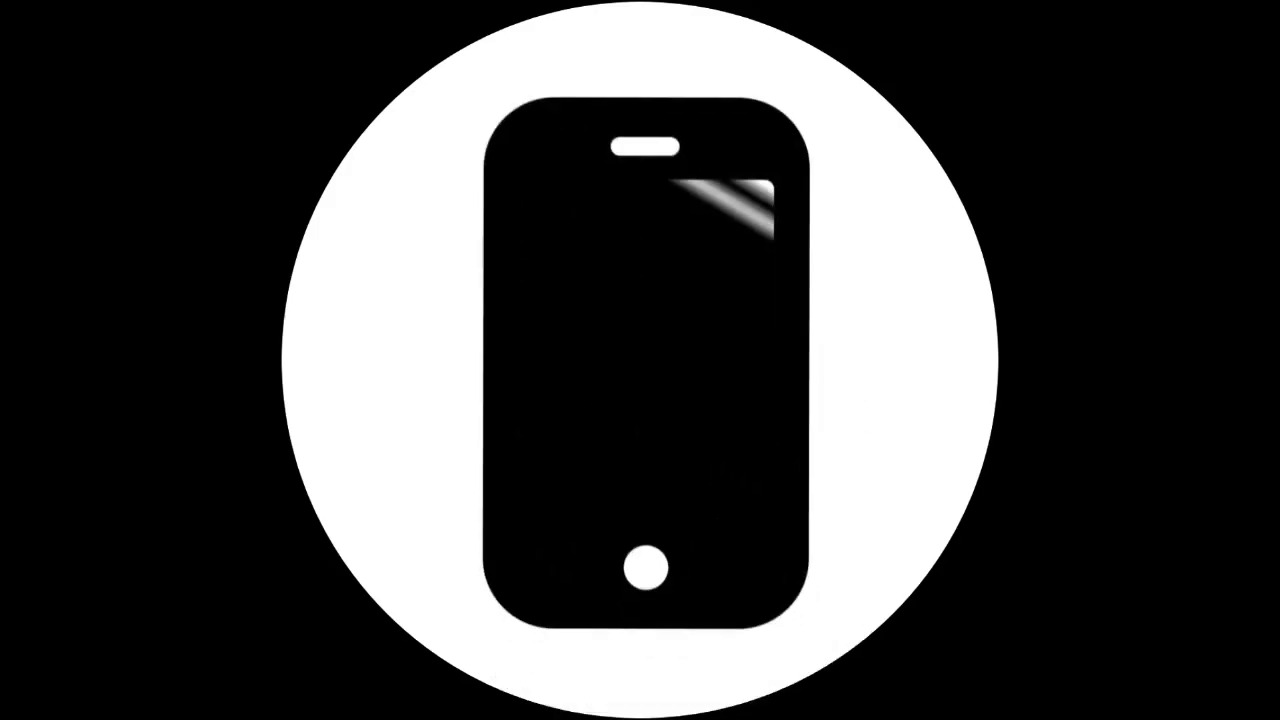